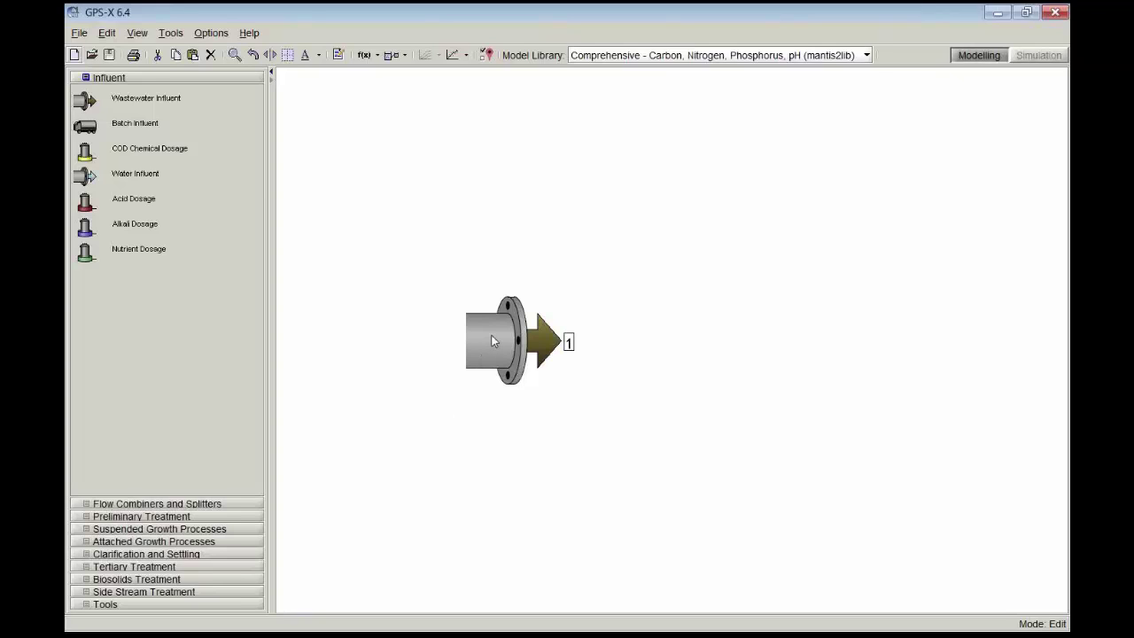
Step: Apply the Primary values to the wastewater influent in the Influent Advisor and set total TKN to 50.0 gN/m3
right_click(491, 335)
mouse_move(558, 376)
click(456, 418)
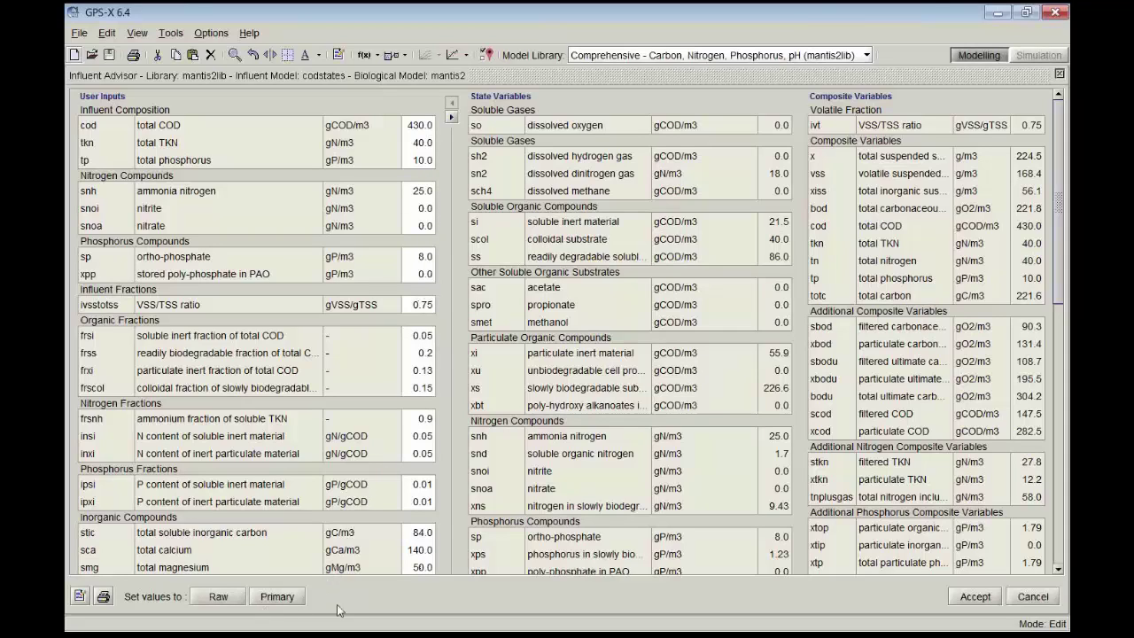
click(278, 596)
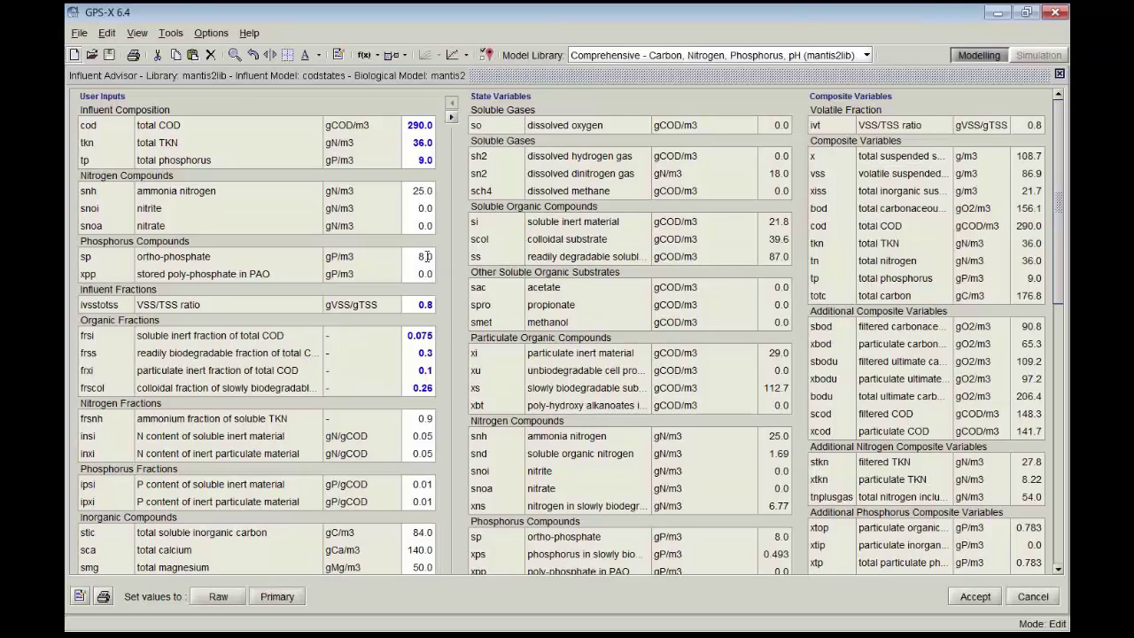
double_click(426, 142)
text(50.0)
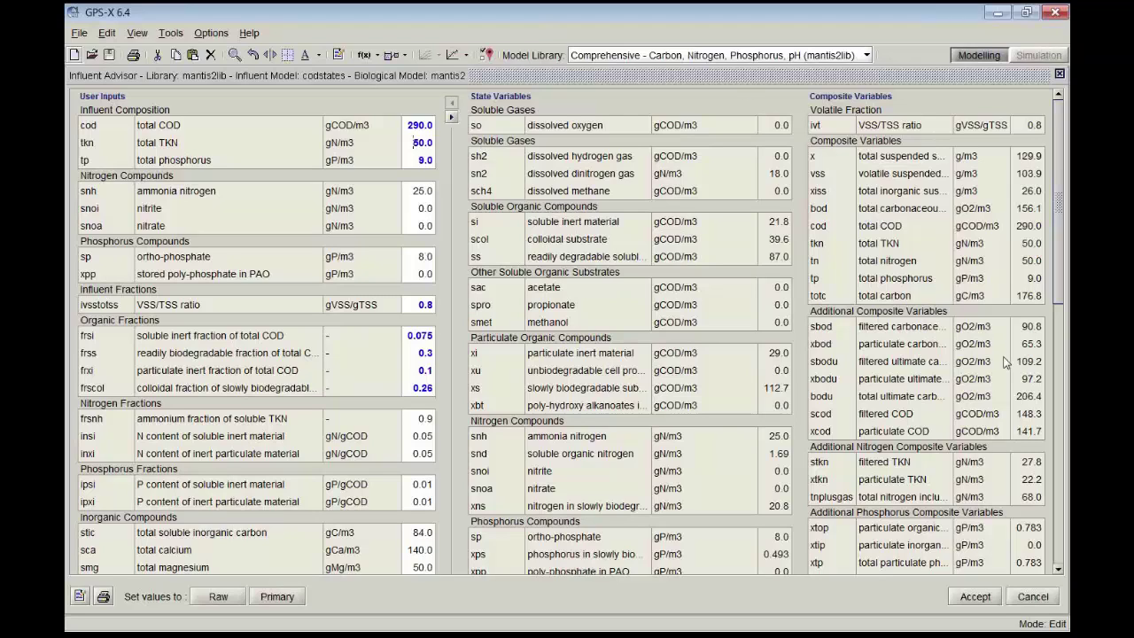
click(982, 598)
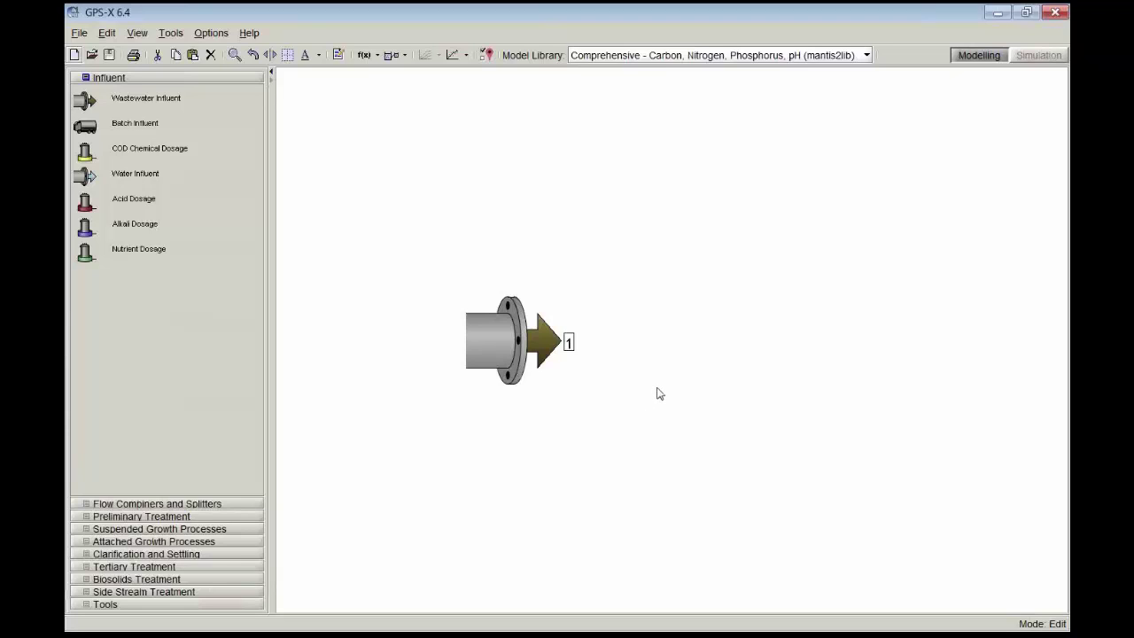
Step: Add a plug-flow tank beside the wastewater influent and connect the influent outlet to the tank's inlet
click(228, 532)
drag(86, 192, 688, 354)
drag(573, 340, 624, 307)
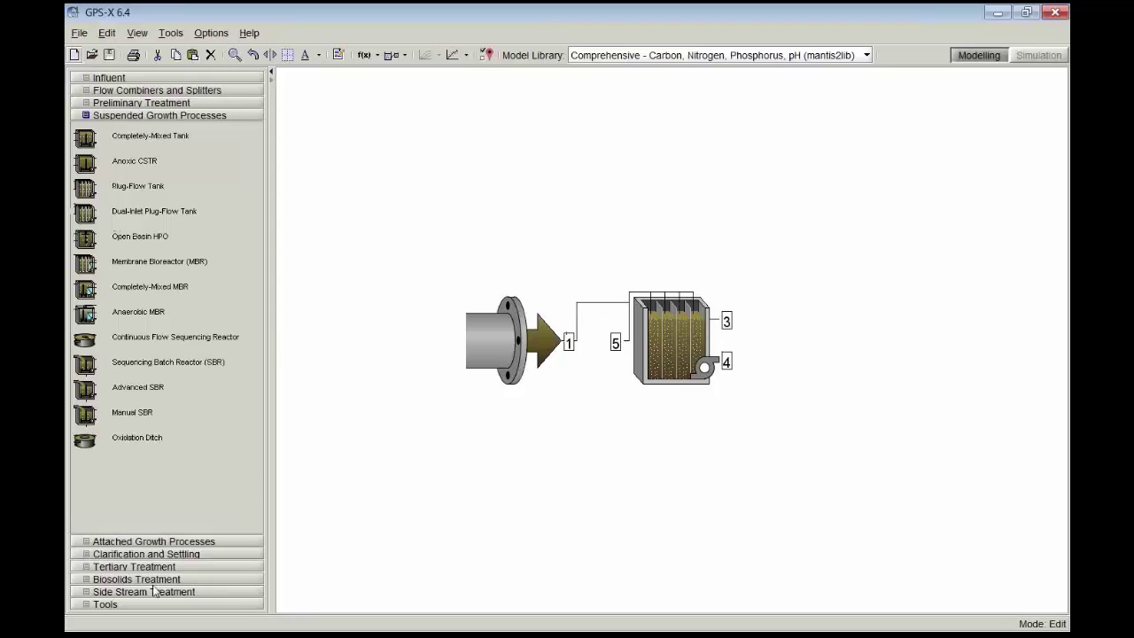
Step: Add a circular secondary clarifier, feed it from the plug-flow tank's outlet, and connect its underflow to the tank's recycle inlet
click(158, 556)
drag(96, 218, 841, 391)
drag(760, 309, 773, 301)
drag(836, 407, 618, 347)
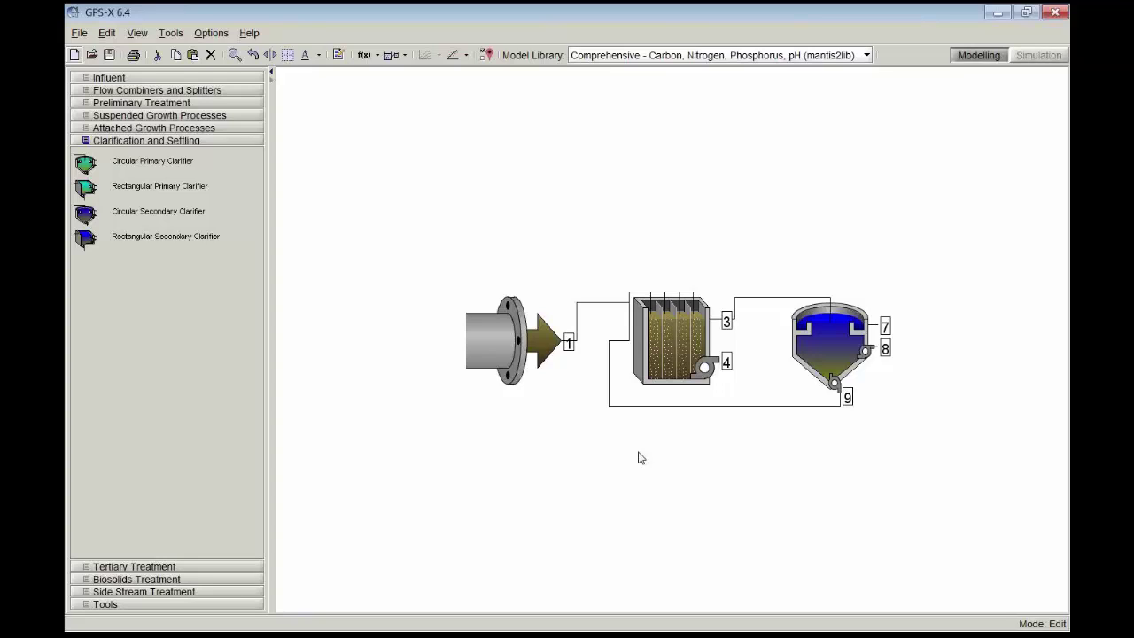
Step: Set the plug-flow tank's number of reactors to 2 and accept the volume fractions of both reactors
right_click(673, 343)
mouse_move(738, 378)
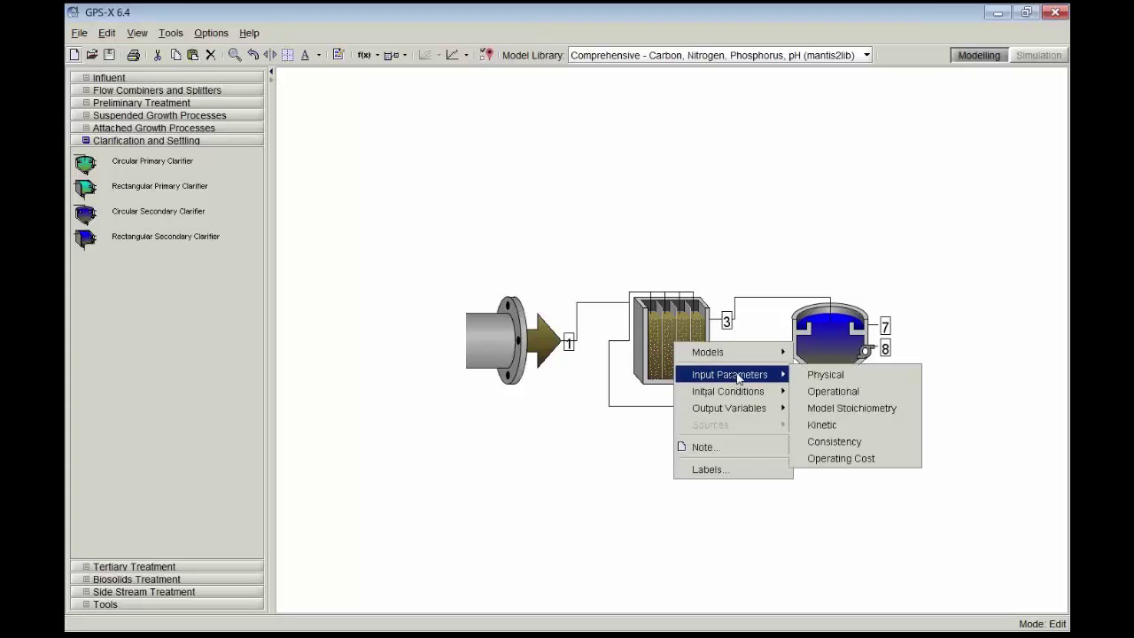
click(811, 374)
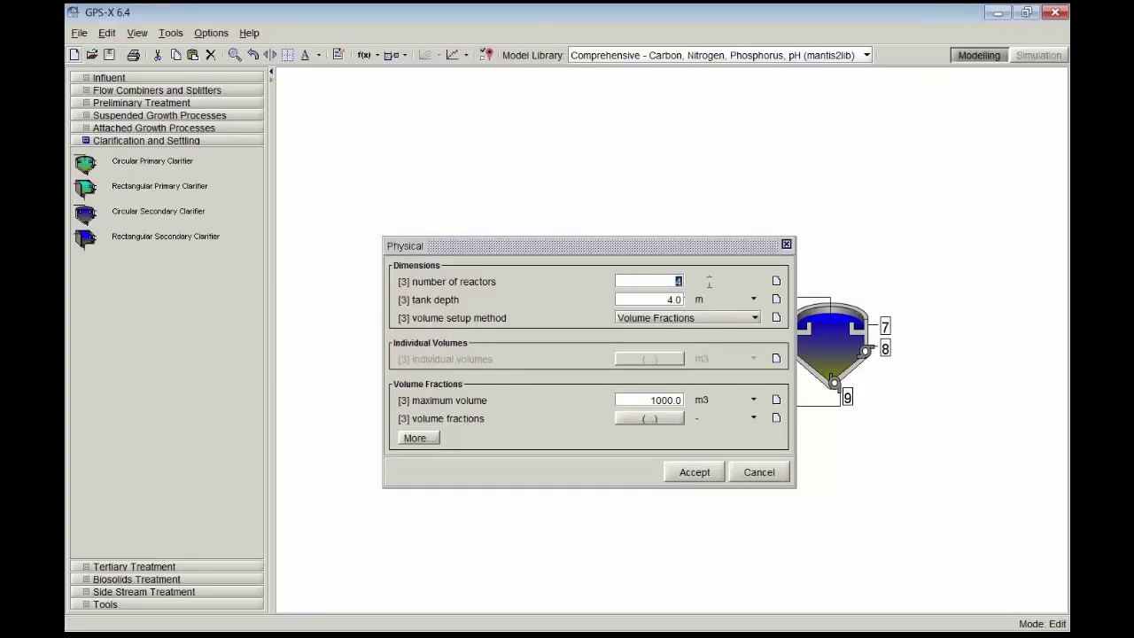
text(2)
click(657, 426)
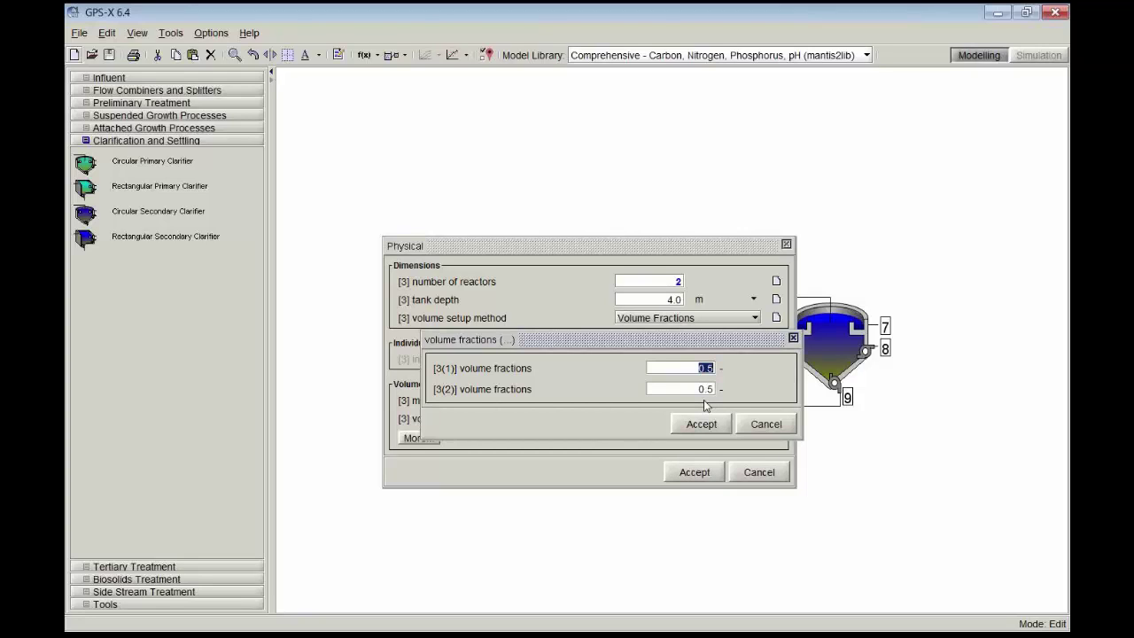
click(708, 429)
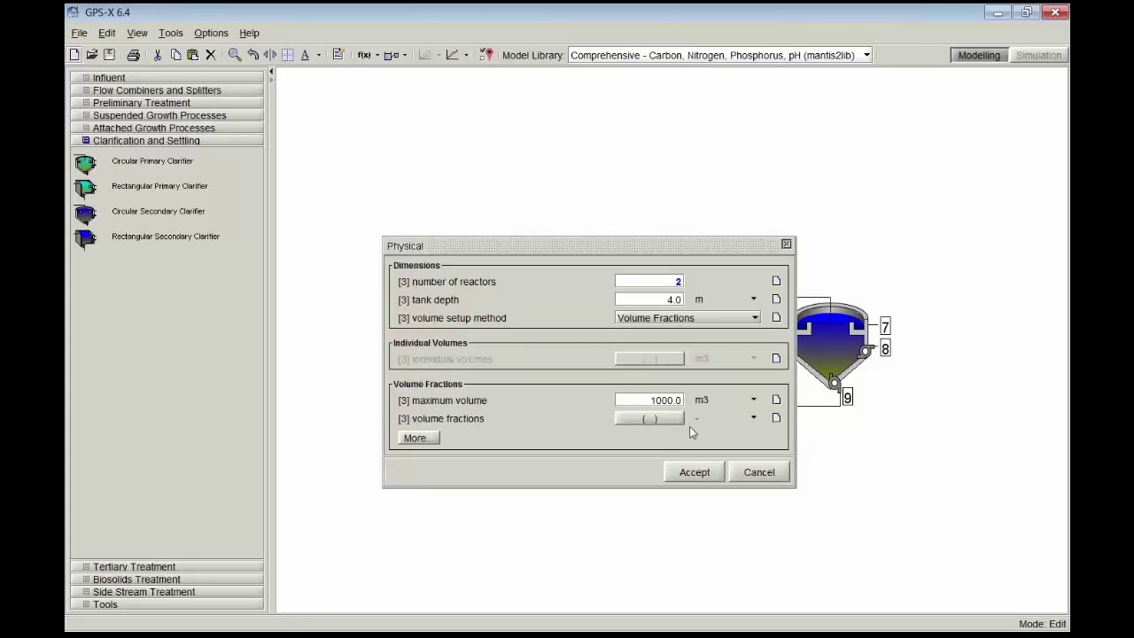
click(682, 475)
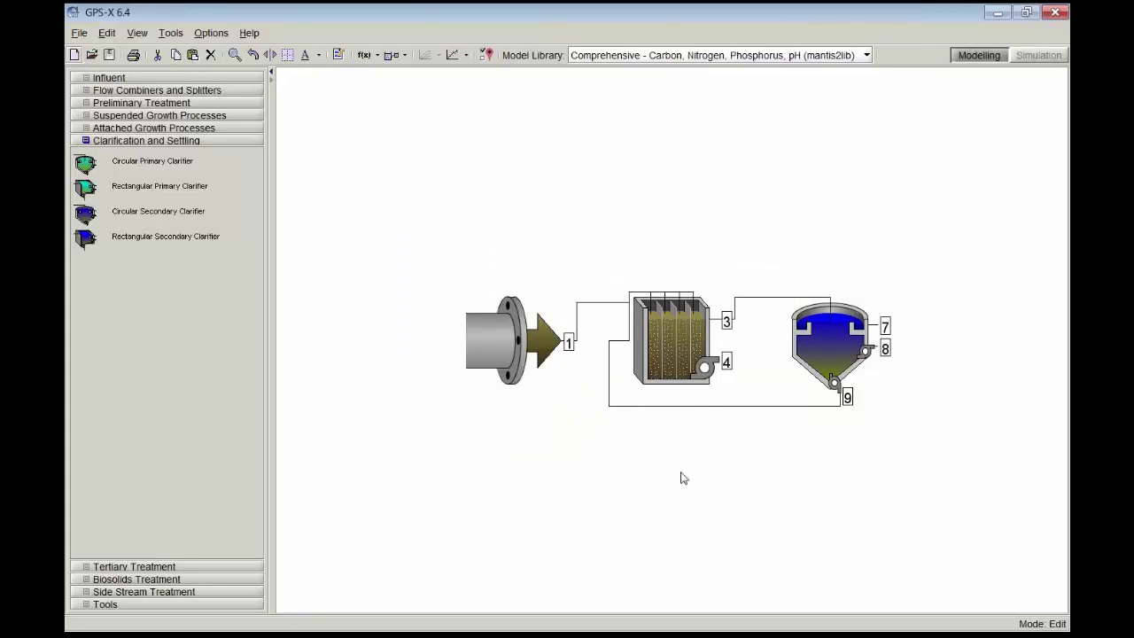
Step: Keep the plug-flow tank's oxygen transfer specified using a DO controller and set the first reactor's DO setpoint to 0.0
right_click(674, 336)
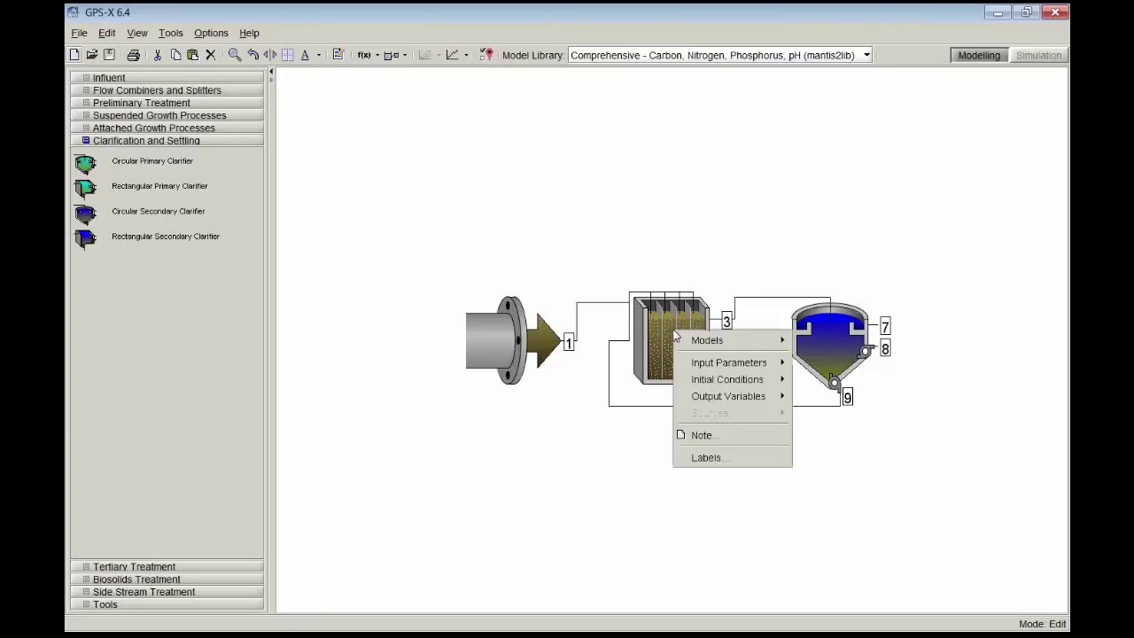
mouse_move(728, 365)
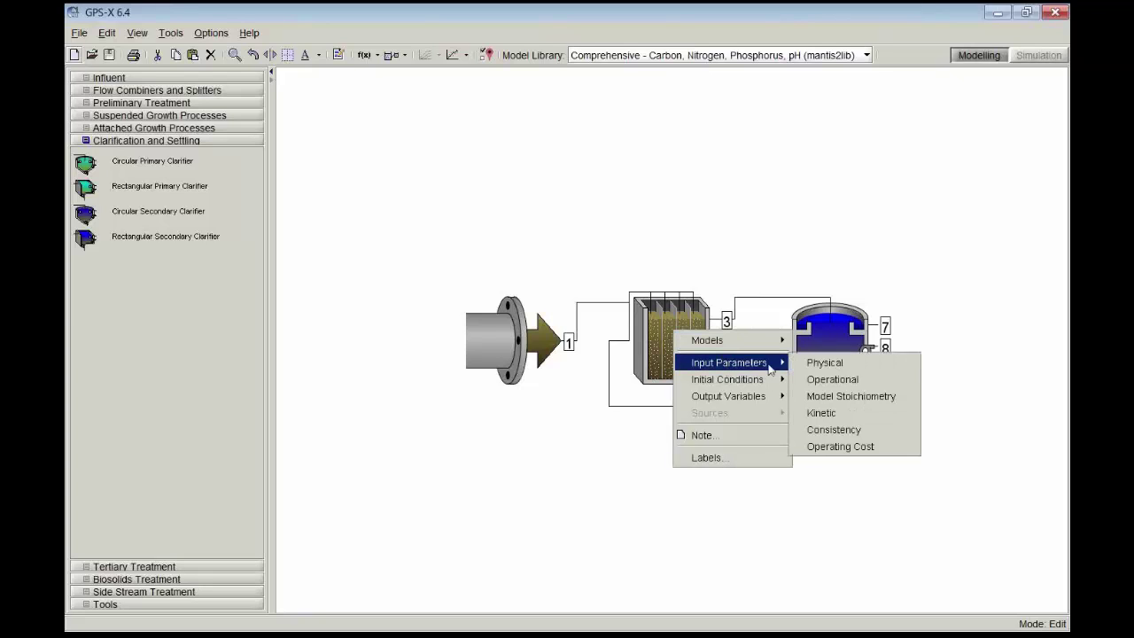
click(846, 380)
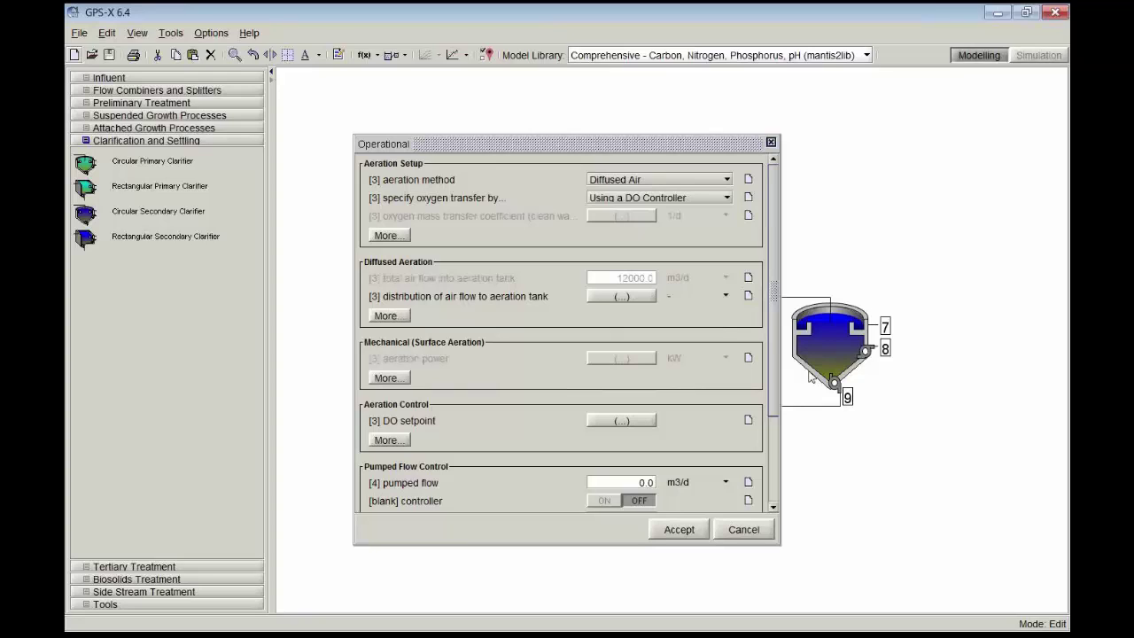
click(656, 203)
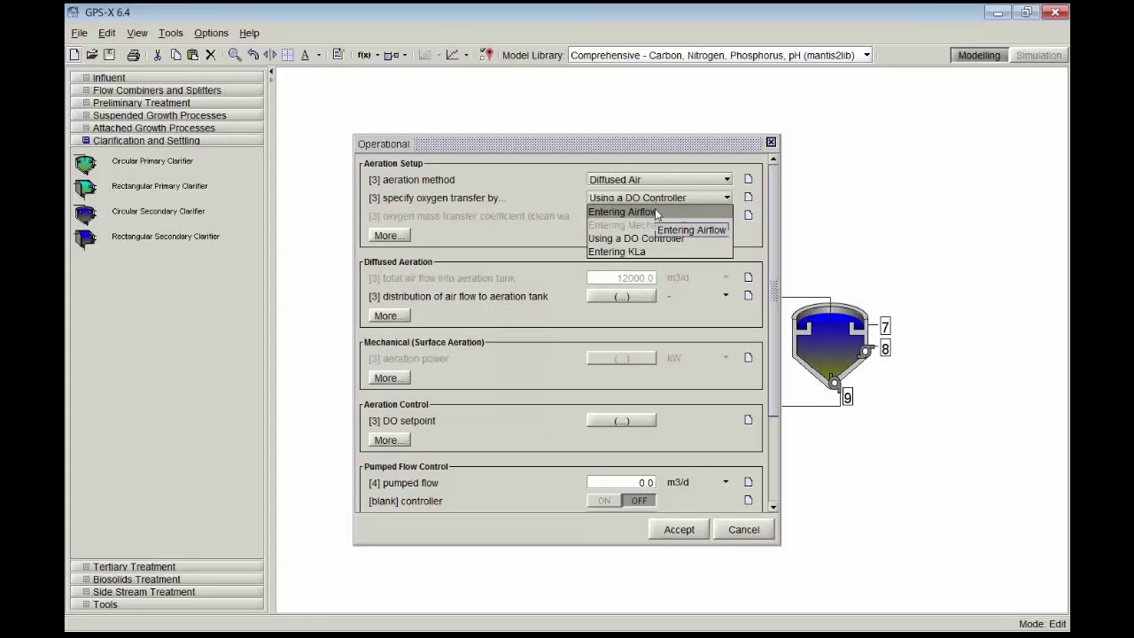
click(653, 241)
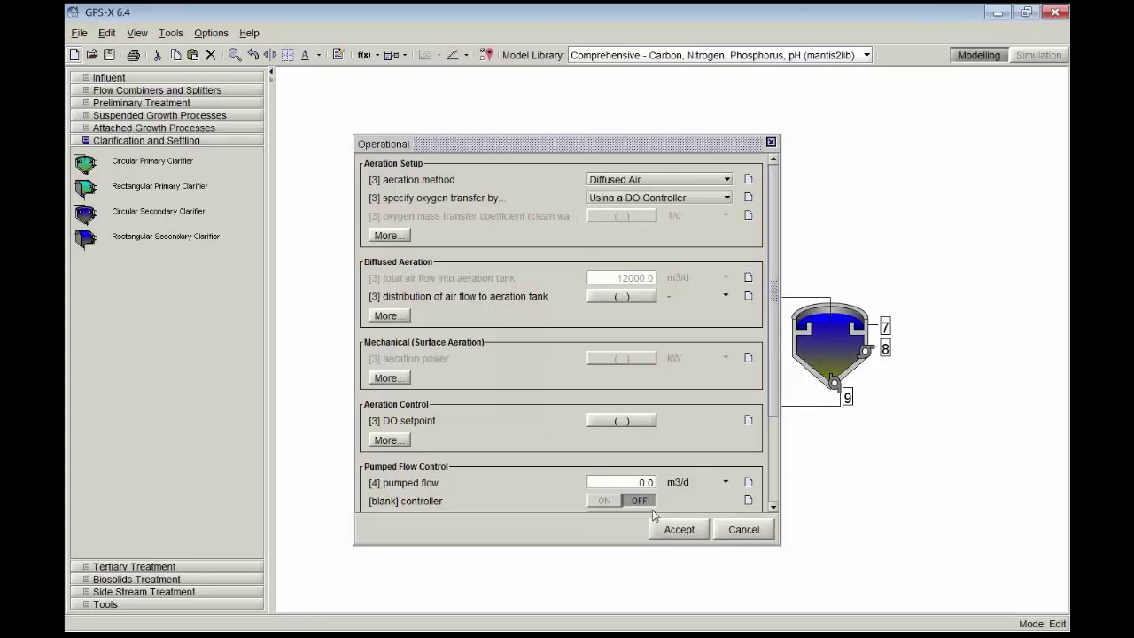
click(624, 422)
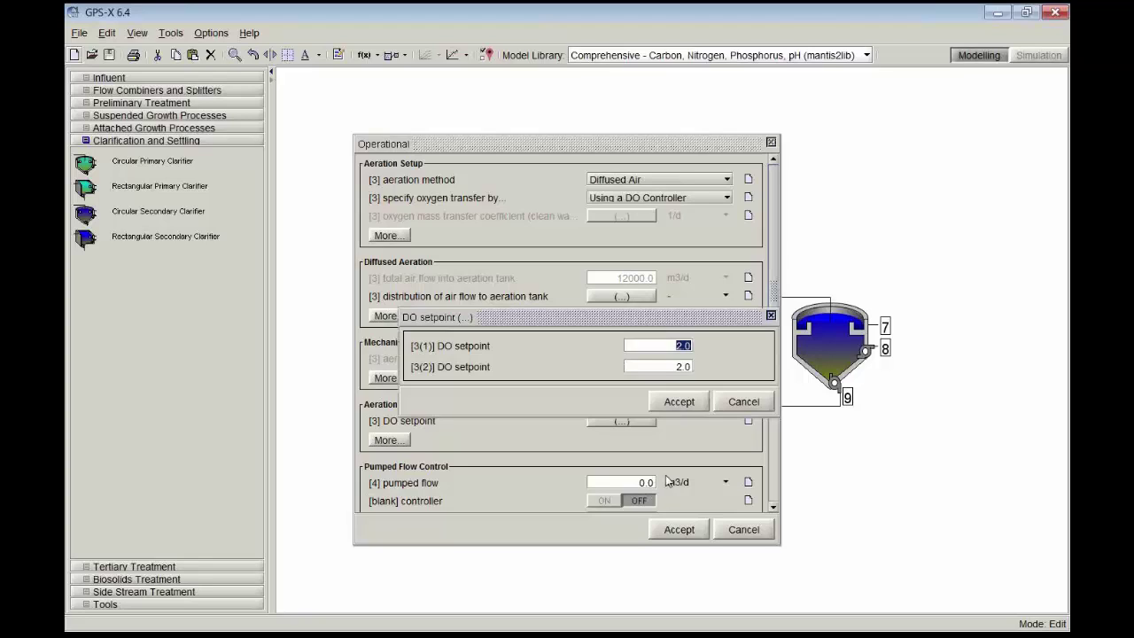
key(BackSpace)
text(0.0)
click(696, 403)
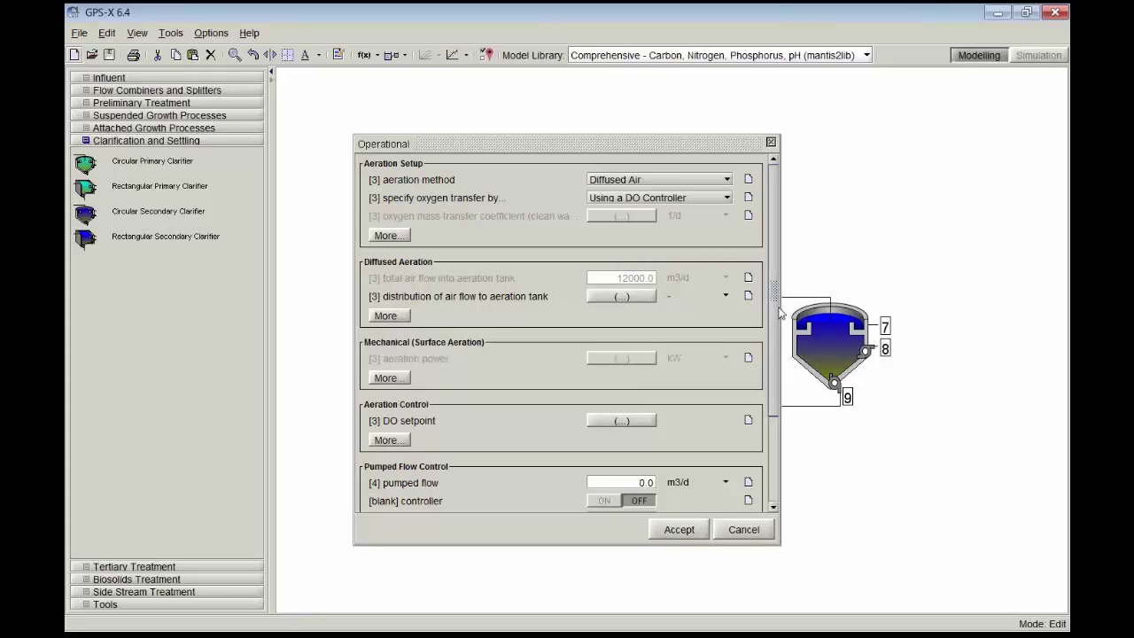
Step: Define an internal recycle in the plug-flow tank from reactor 2 to reactor 1 with a flow of 2000 m3/d
drag(779, 359, 777, 447)
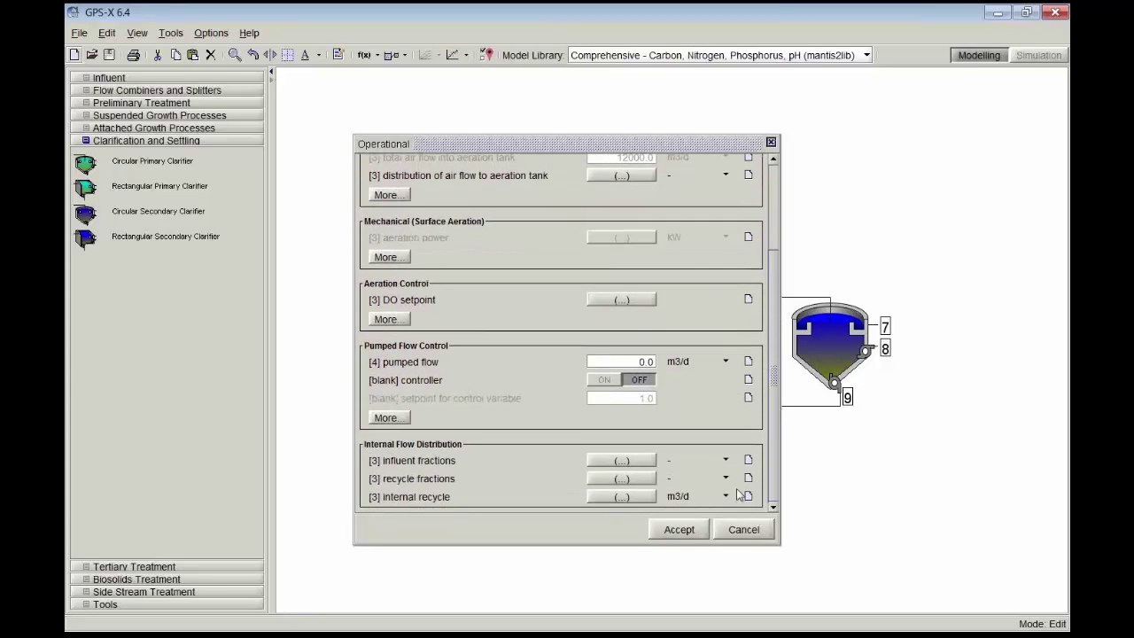
click(623, 497)
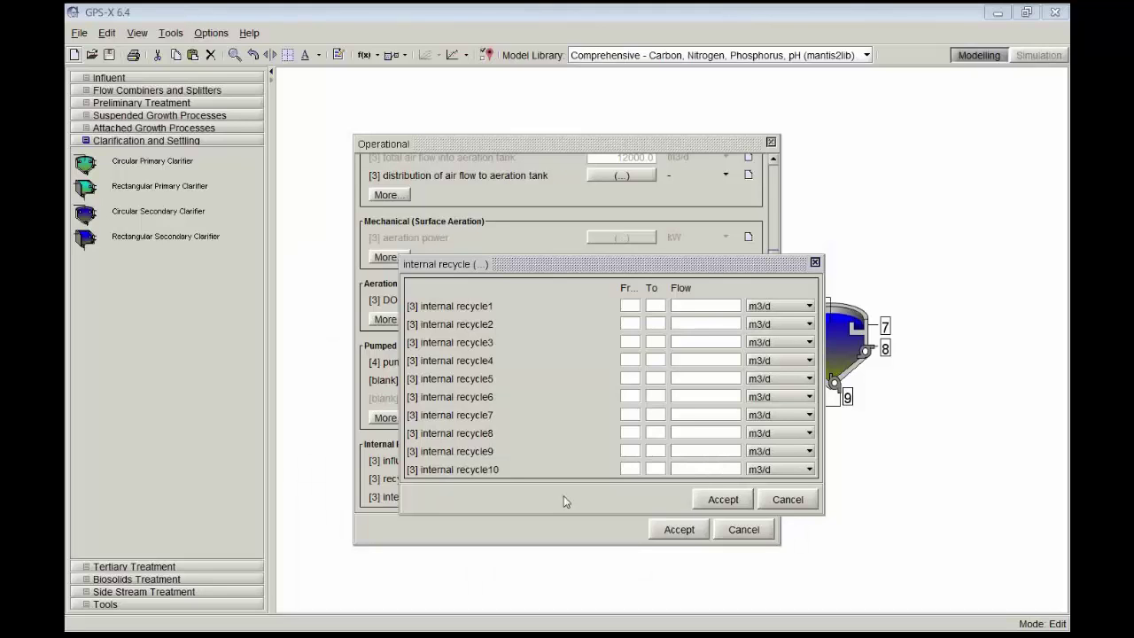
click(638, 308)
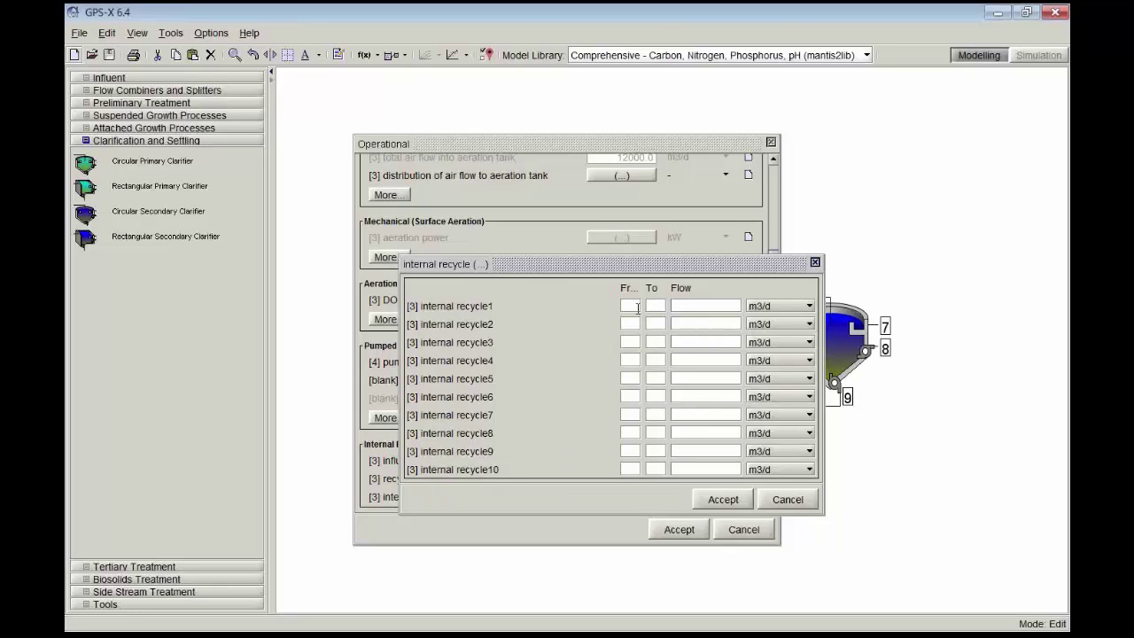
text(2)
key(Tab)
text(1)
click(712, 306)
text(2000)
click(726, 500)
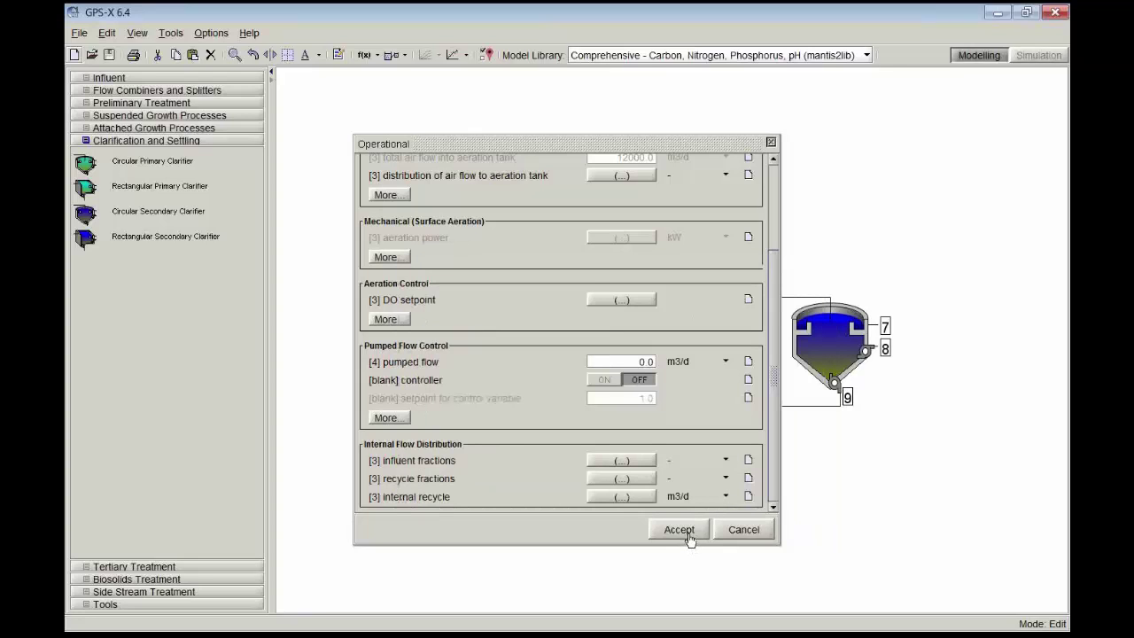
Step: Review the plug-flow tank's influent and recycle fractions without changing them, and accept the operational settings
click(646, 460)
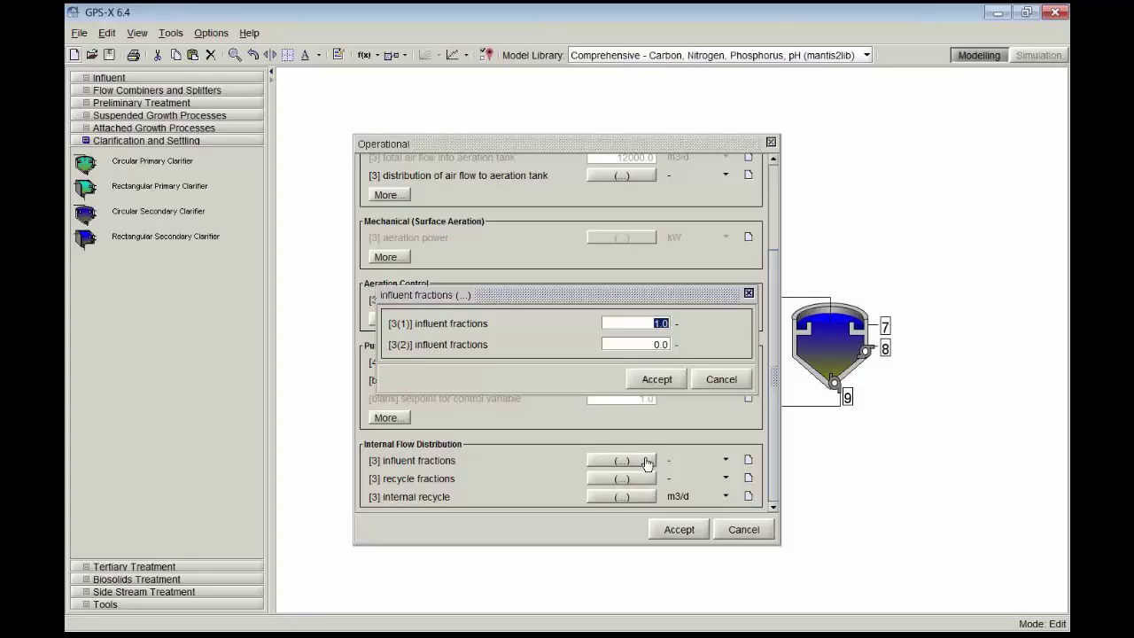
click(700, 381)
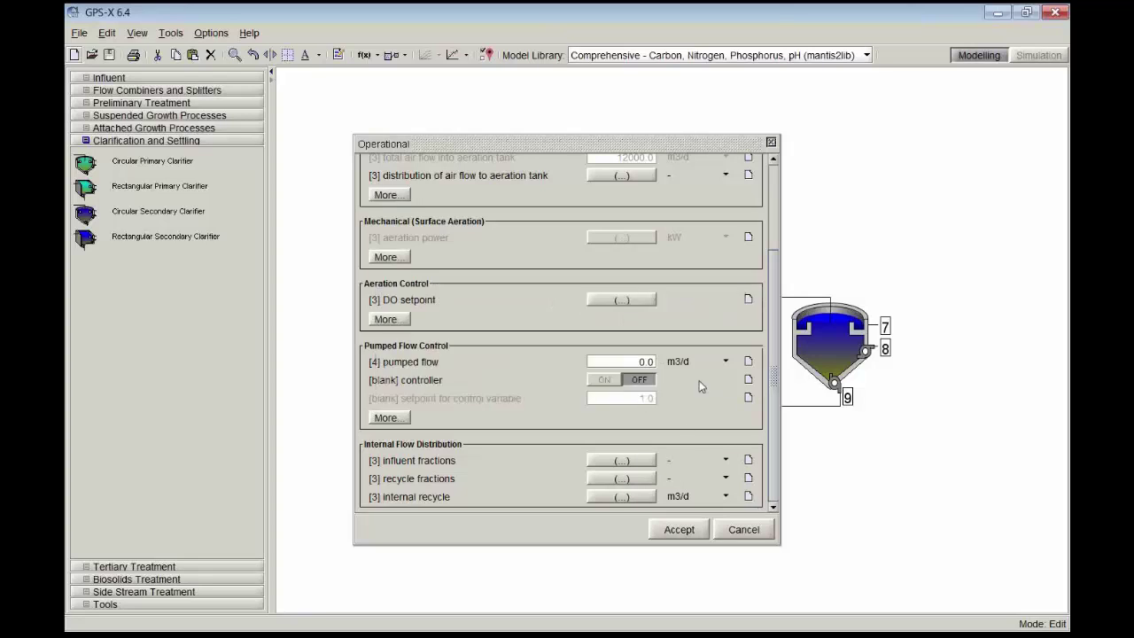
click(648, 480)
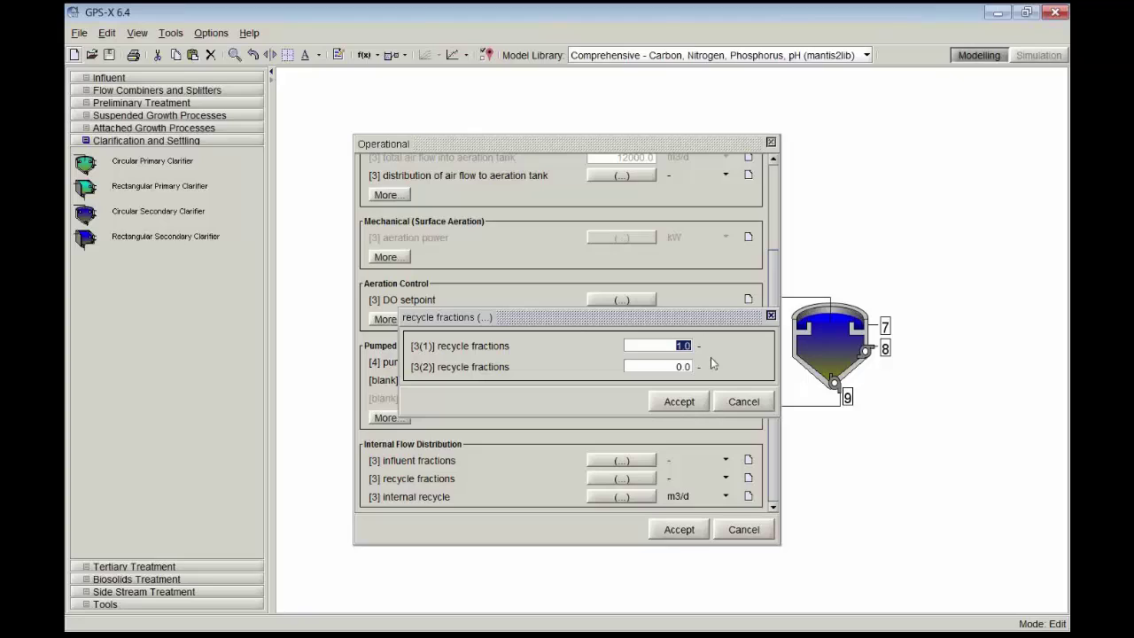
click(742, 403)
click(682, 532)
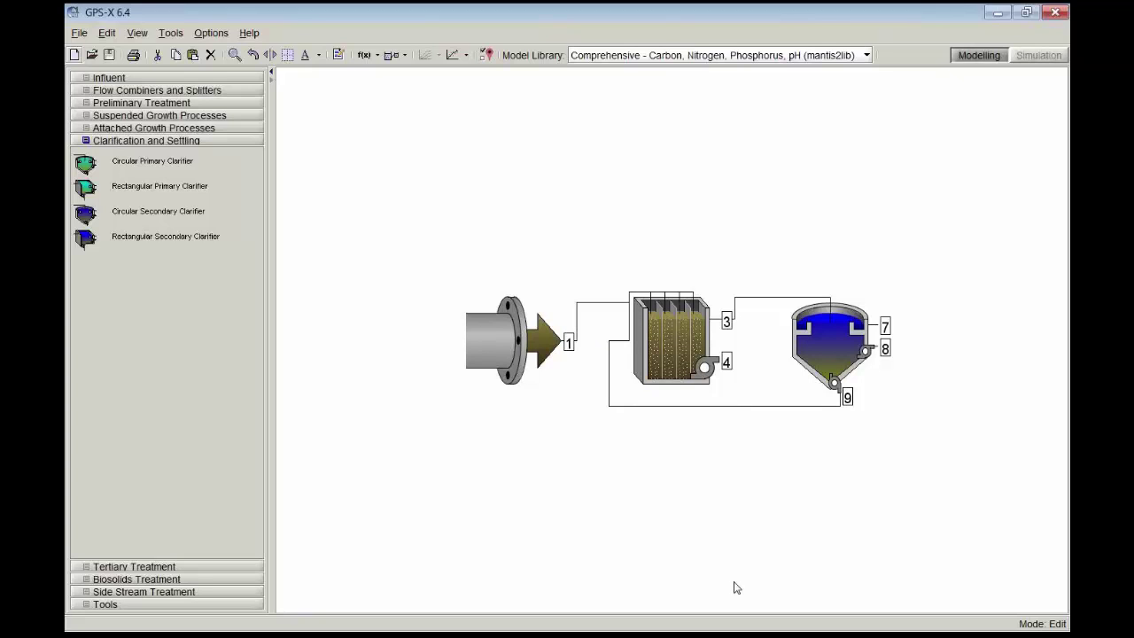
Step: Switch to simulation mode and add the volume fractions of both plug-flow tank reactors as input controls
click(1027, 57)
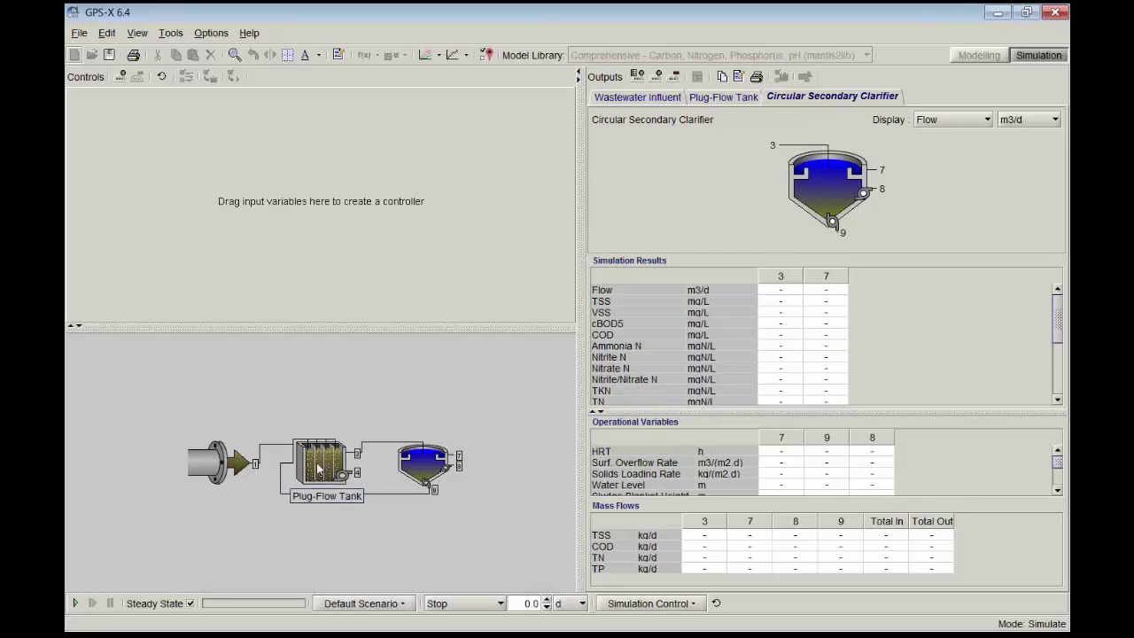
right_click(322, 469)
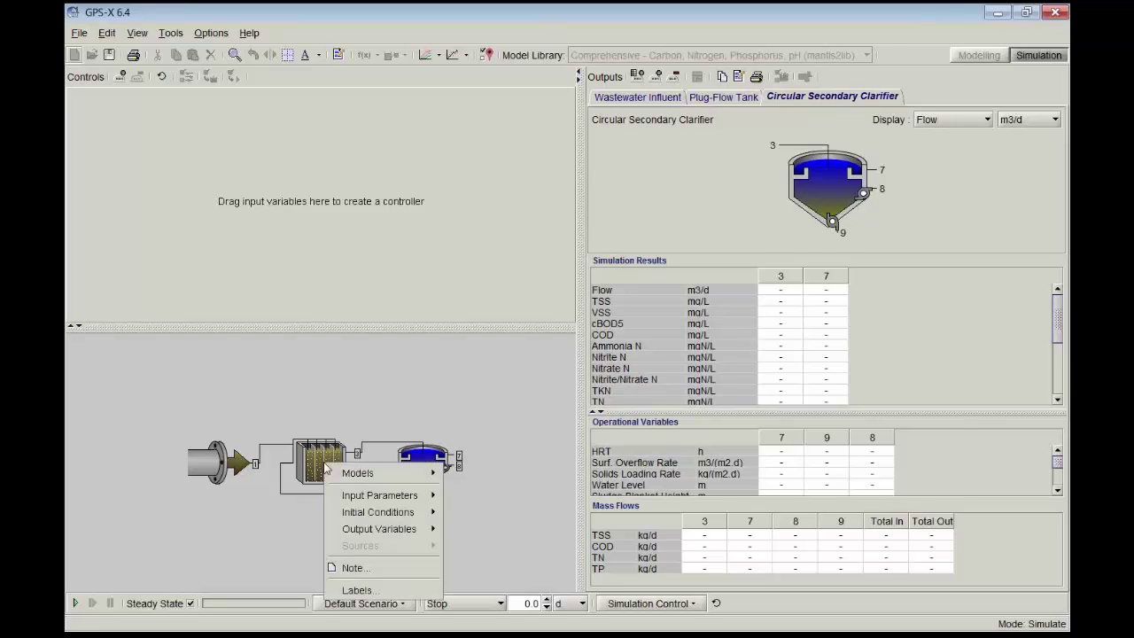
mouse_move(363, 496)
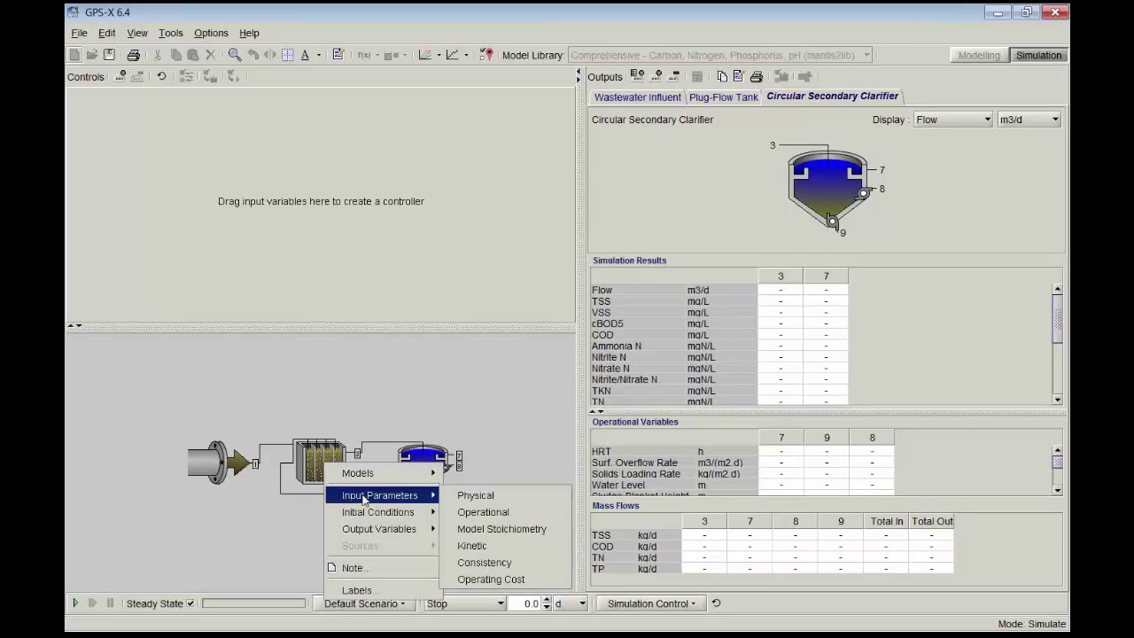
click(512, 497)
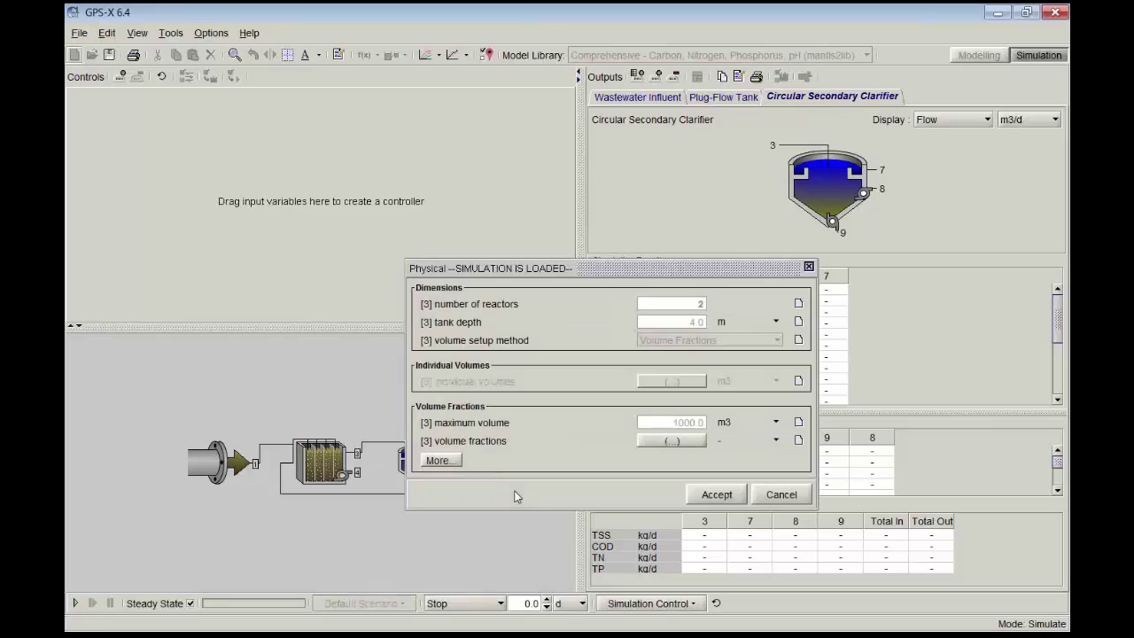
click(671, 443)
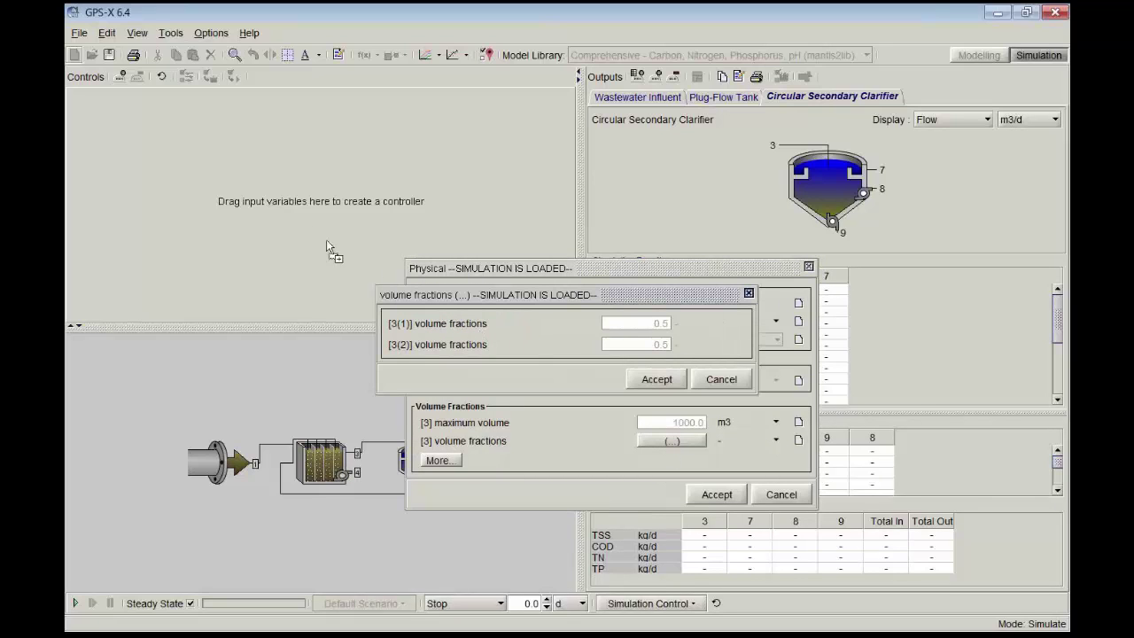
drag(248, 177, 248, 178)
drag(440, 345, 320, 290)
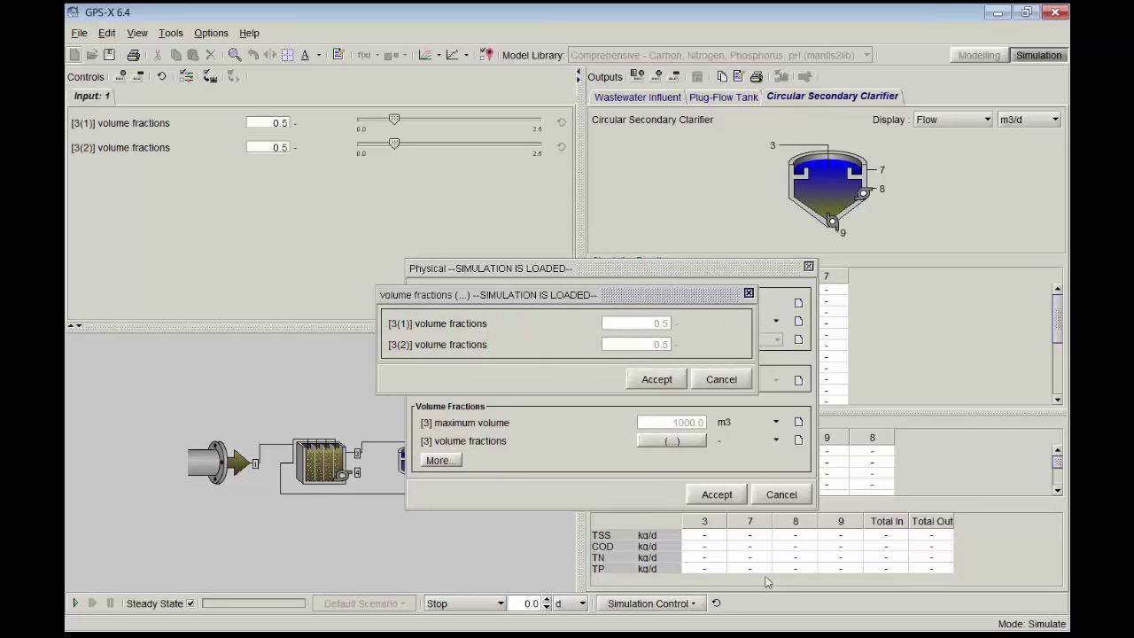
click(659, 381)
click(713, 494)
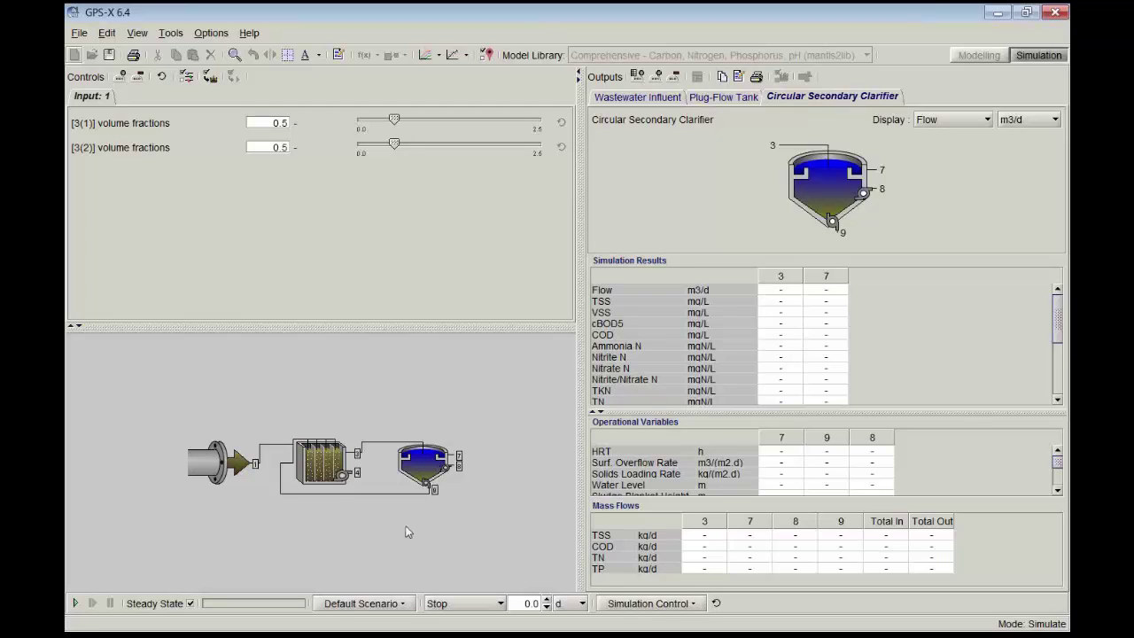
Step: Add the plug-flow tank's internal recycle from reactor 2 to reactor 1 as an input control
right_click(328, 461)
click(467, 511)
drag(796, 216, 794, 307)
click(660, 521)
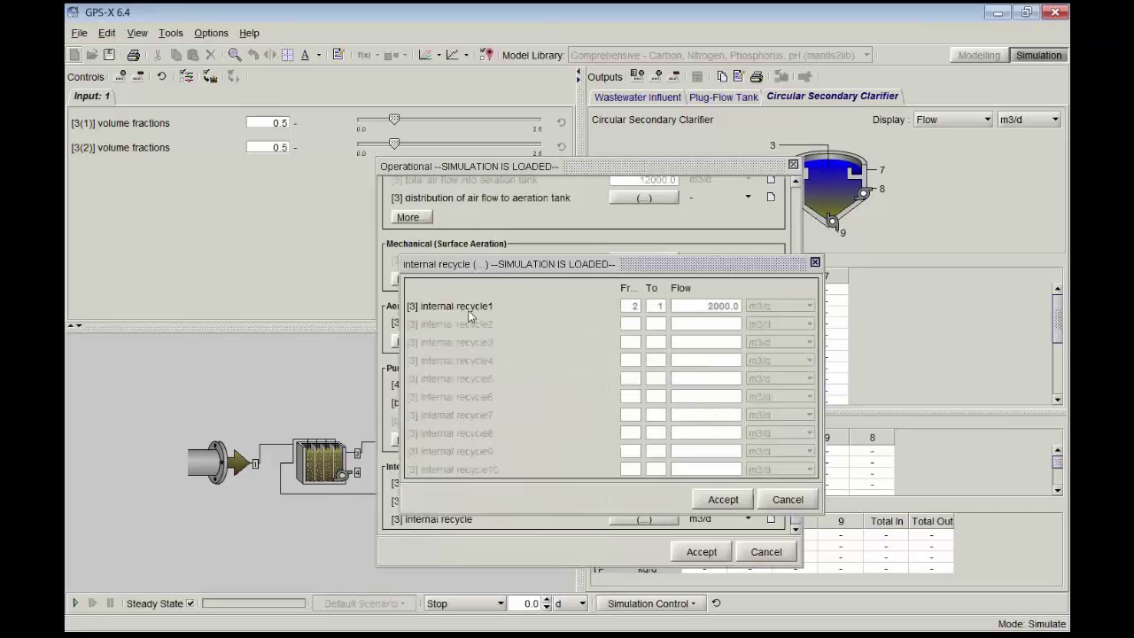
drag(470, 316, 307, 252)
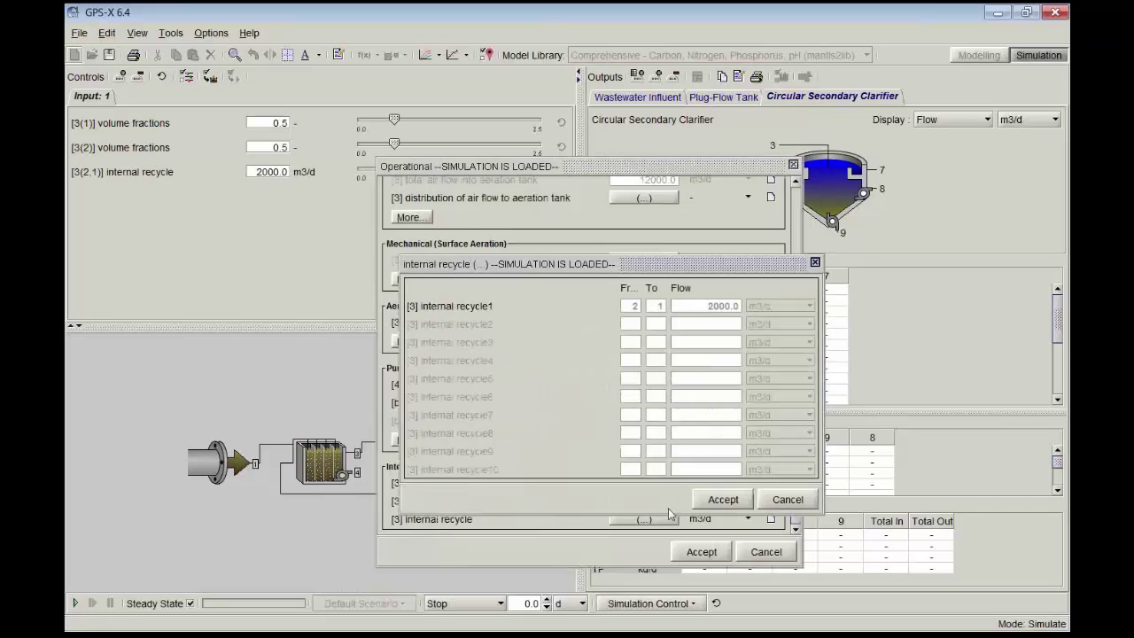
click(722, 499)
click(701, 551)
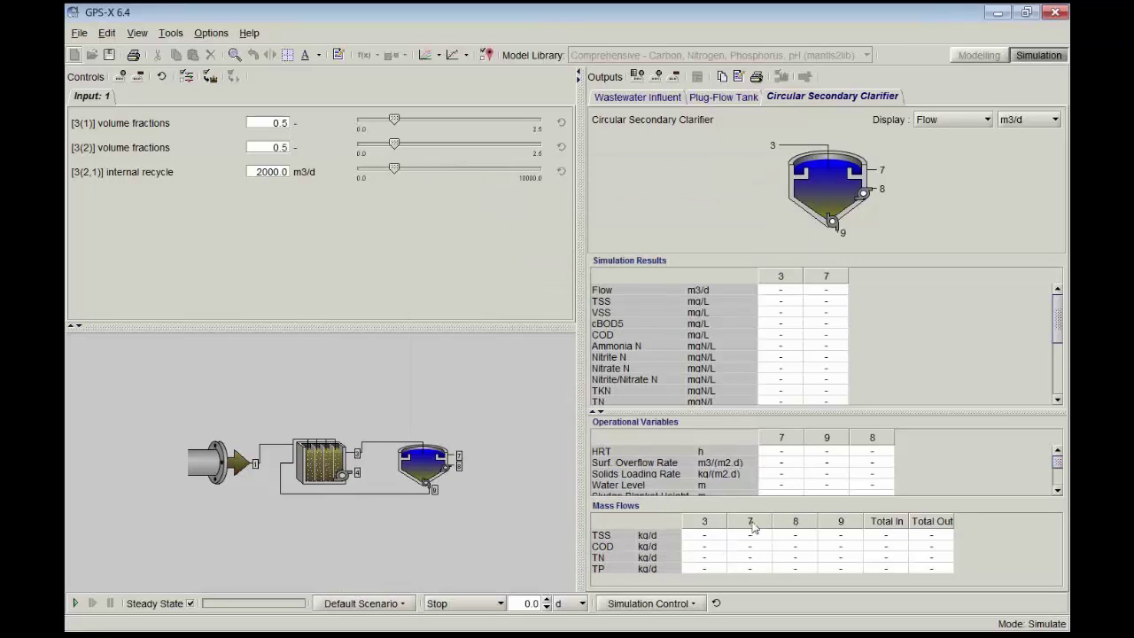
Step: Run the steady-state simulation and examine the secondary clarifier's ammonia and total nitrogen results
click(75, 604)
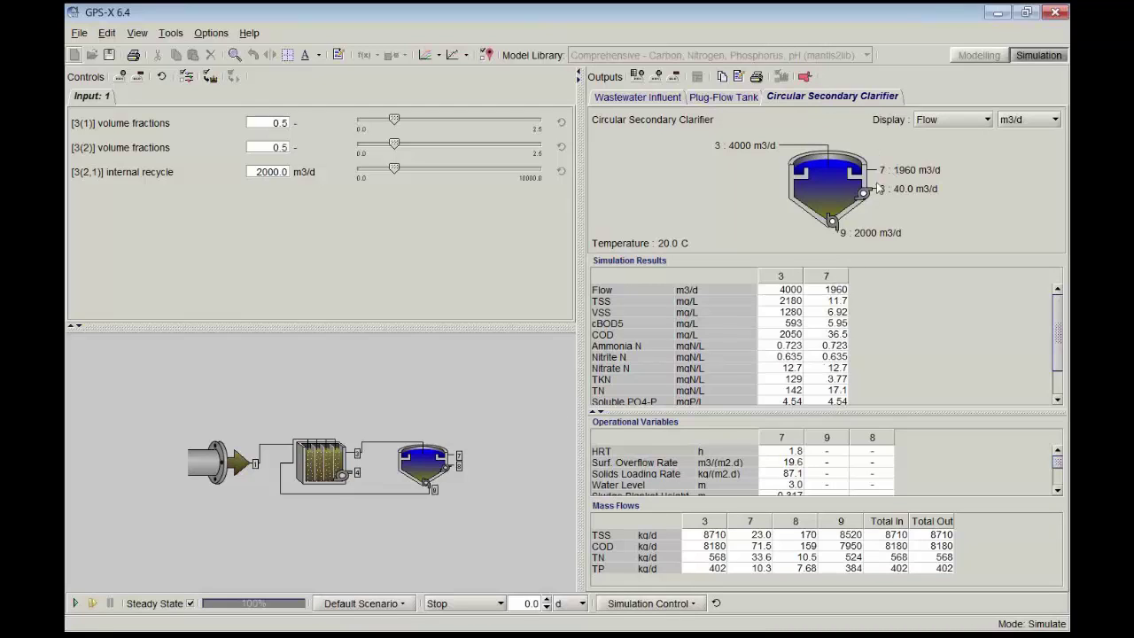
click(822, 348)
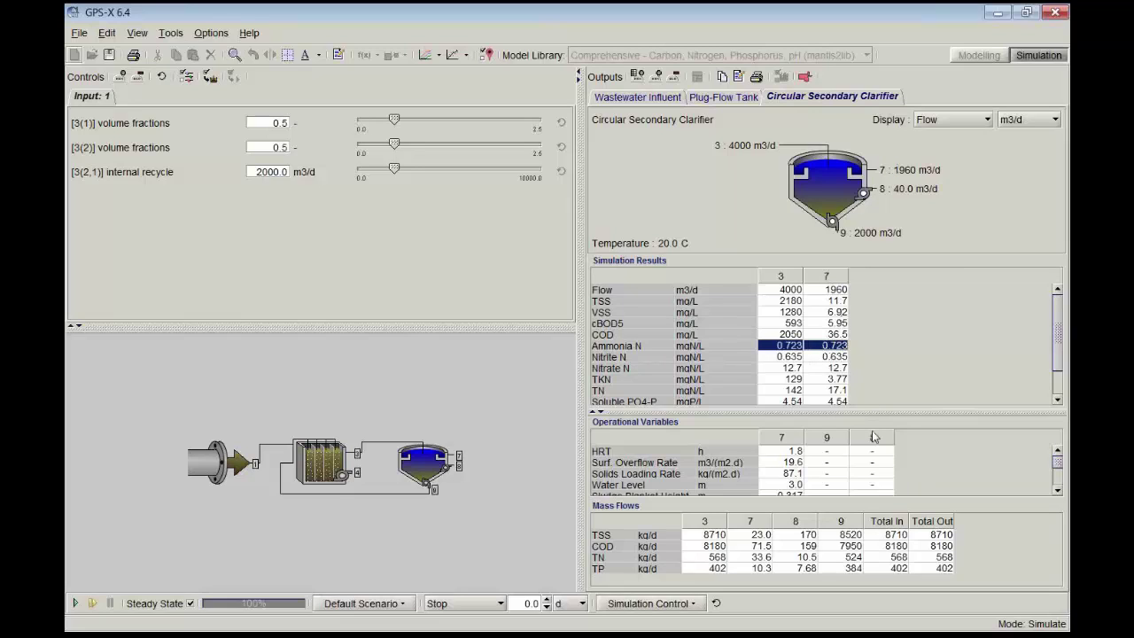
click(840, 391)
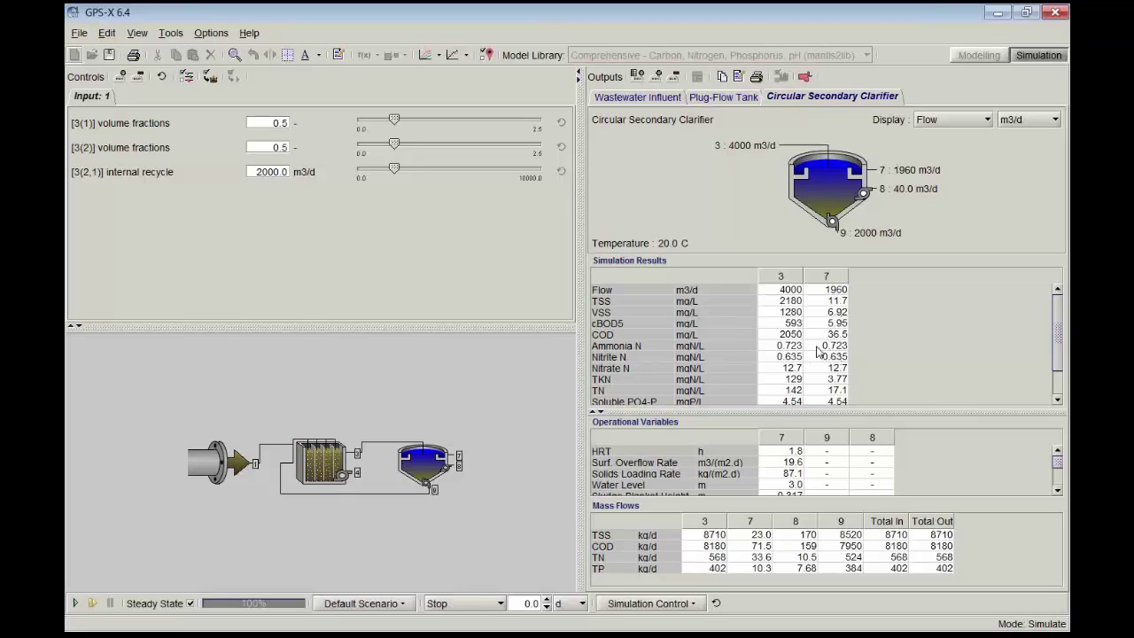
click(824, 390)
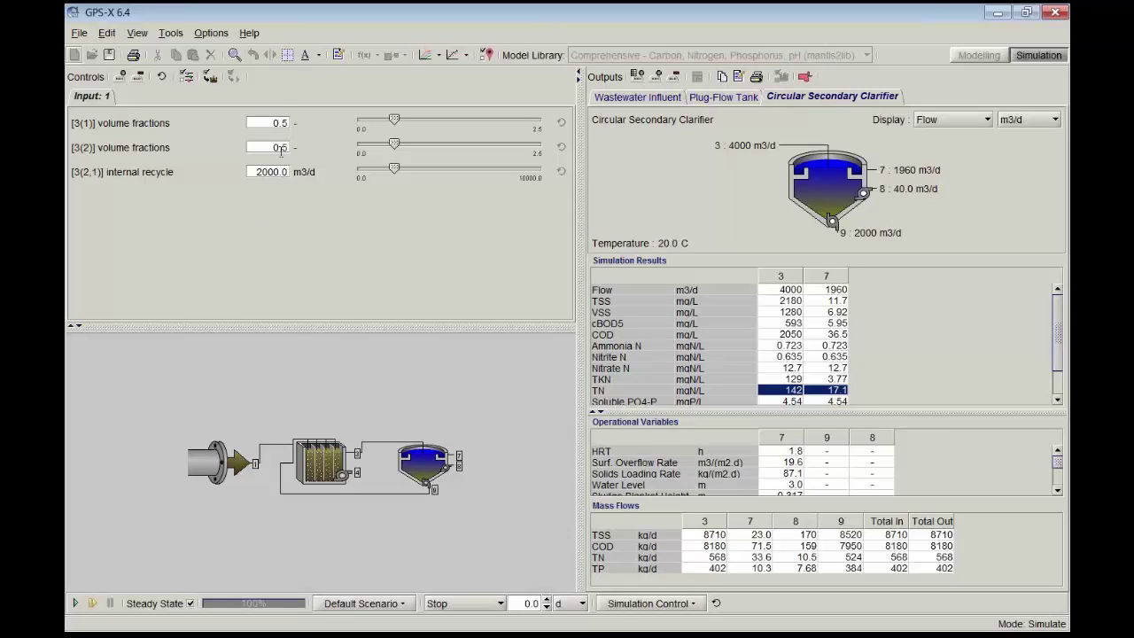
Step: Set the reactor volume fractions to 0.4 and 0.6, rerun the simulation, and check the clarifier's nitrate and total nitrogen
drag(275, 123, 300, 127)
text(0.4)
key(Return)
drag(262, 148, 362, 160)
text(0.6)
key(Return)
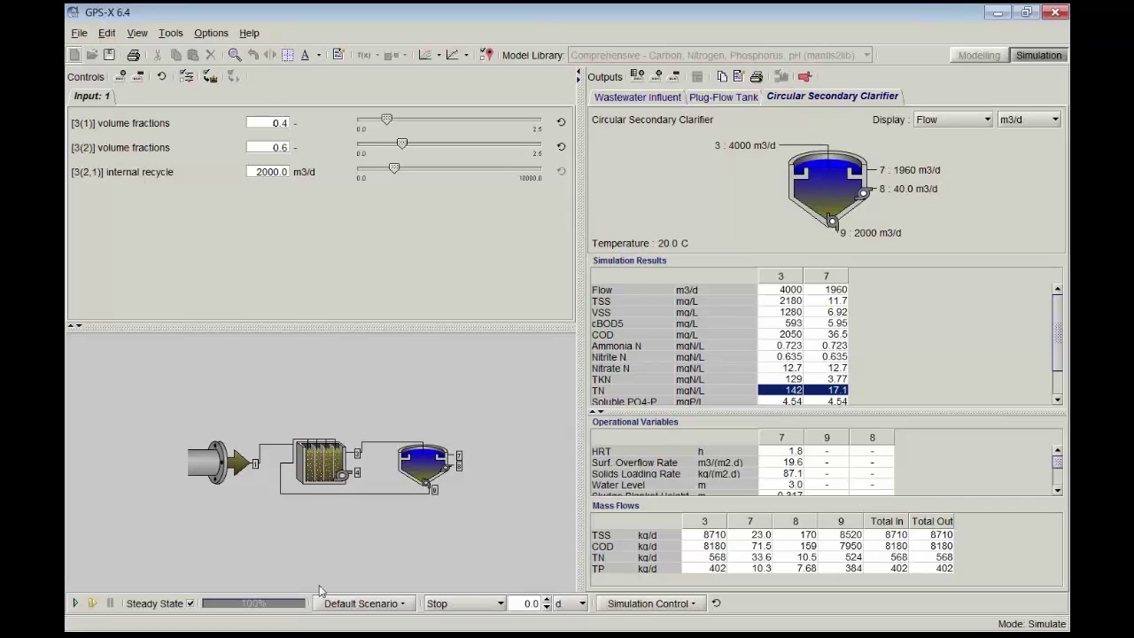
click(75, 603)
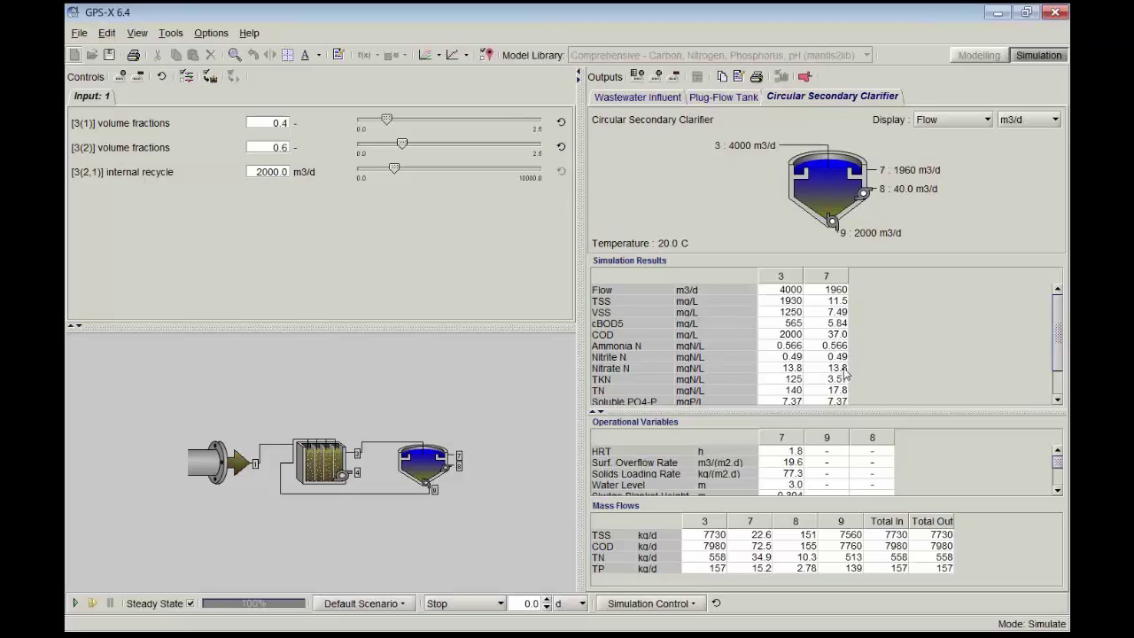
click(842, 368)
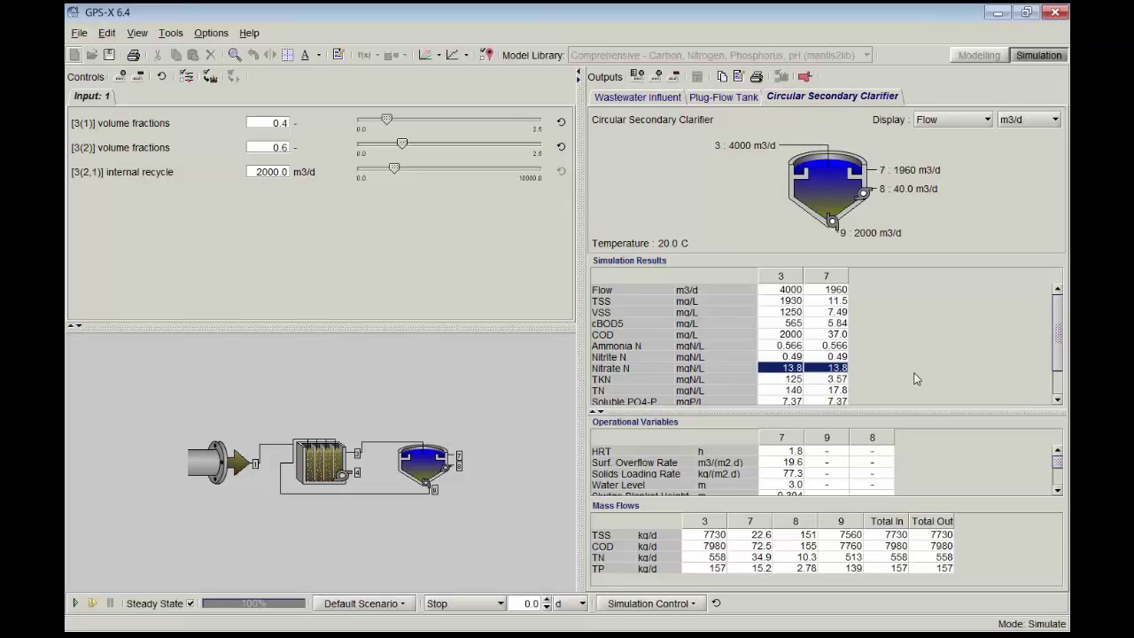
click(842, 390)
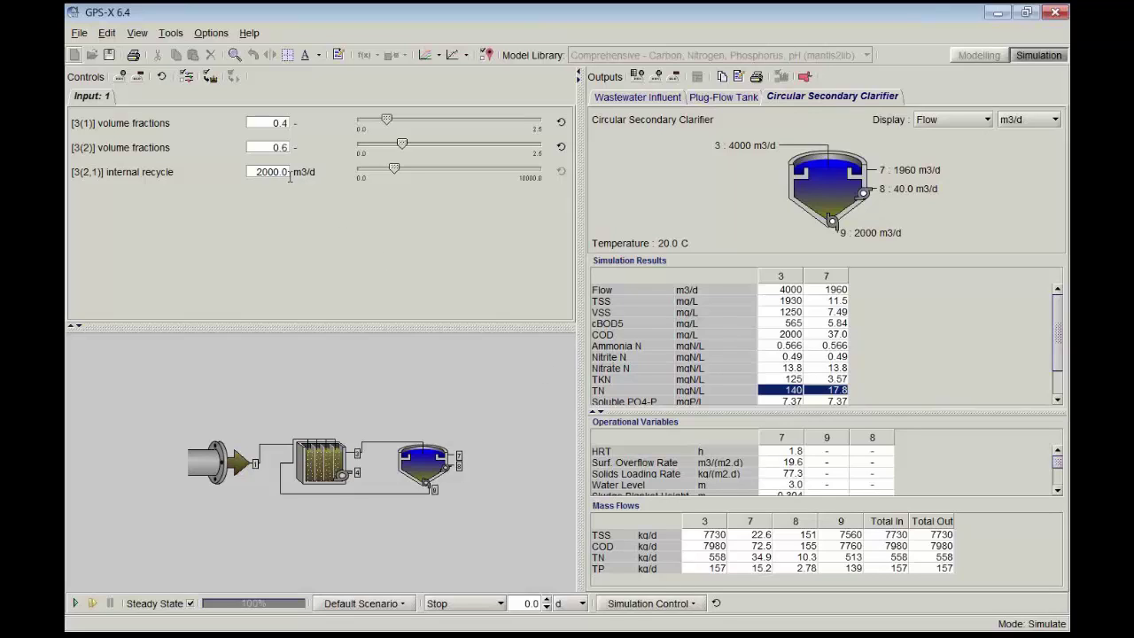
Step: Raise the internal recycle to 3470 m3/d, rerun the simulation, and check the clarifier's total nitrogen
drag(387, 174, 424, 174)
click(75, 603)
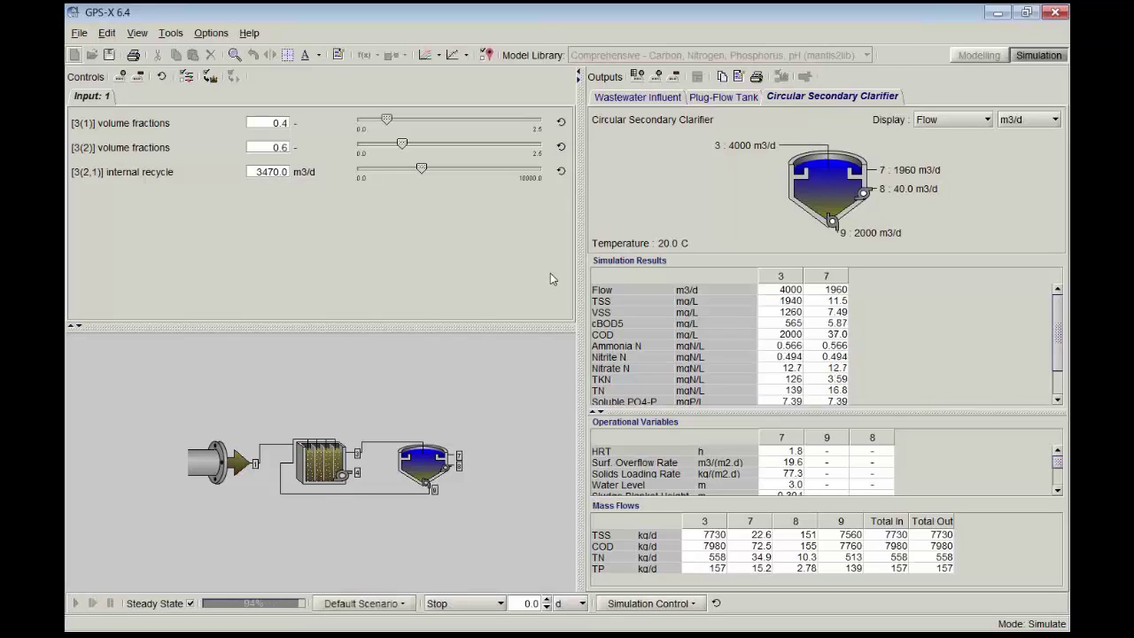
click(838, 392)
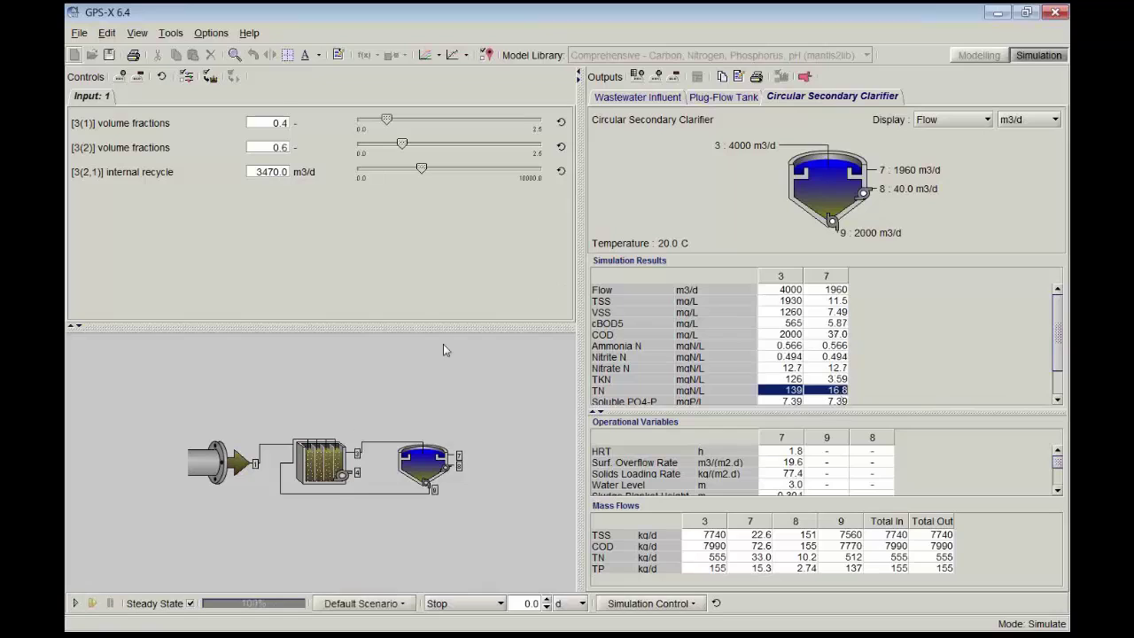
Step: Set the internal recycle to 8000 m3/d and rerun the simulation
drag(422, 172, 502, 175)
text(8000)
key(Return)
click(75, 602)
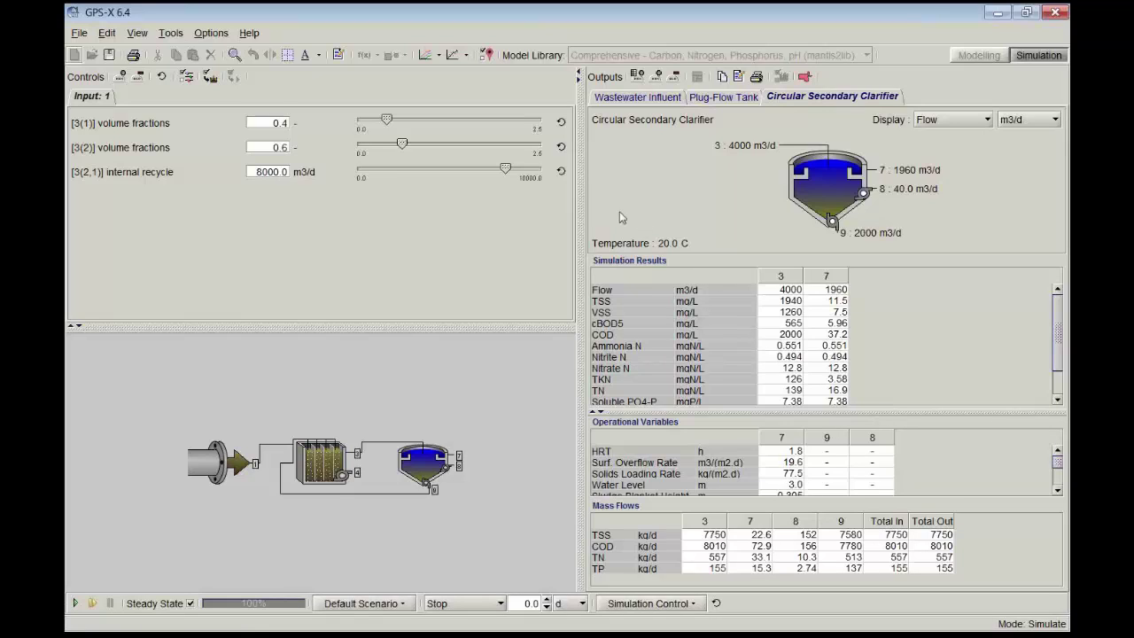
Step: Set the internal recycle to 6000 m3/d and rerun the simulation
double_click(270, 172)
text(6000)
key(Return)
click(76, 603)
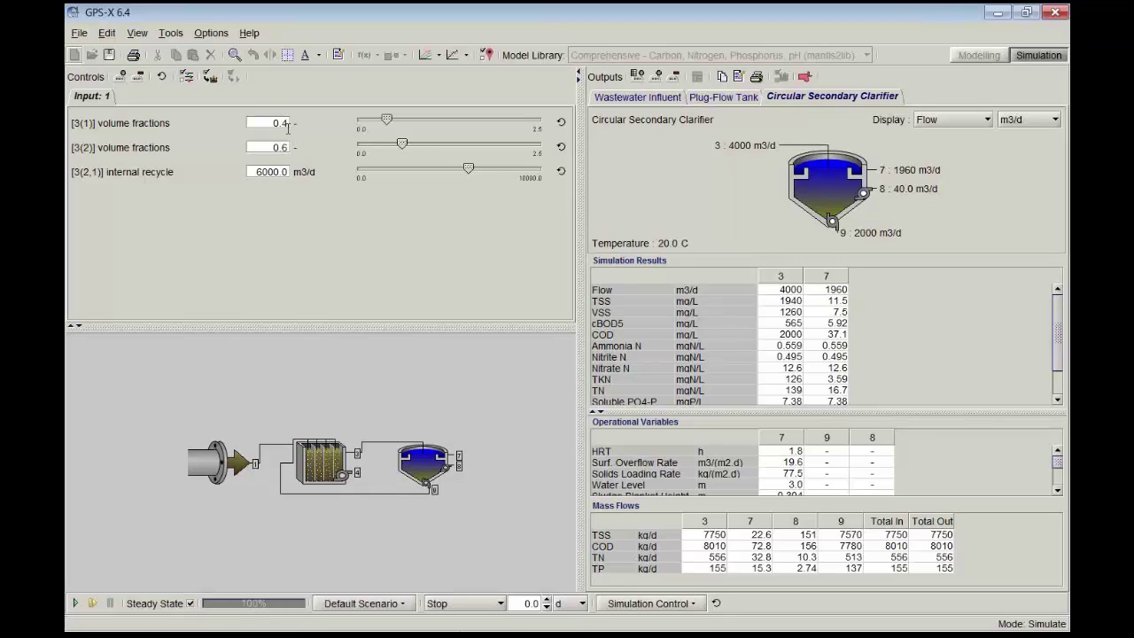
Step: Reset both reactor volume fractions to 0.5, rerun the simulation, and check the clarifier's total nitrogen
click(561, 122)
click(561, 147)
click(75, 603)
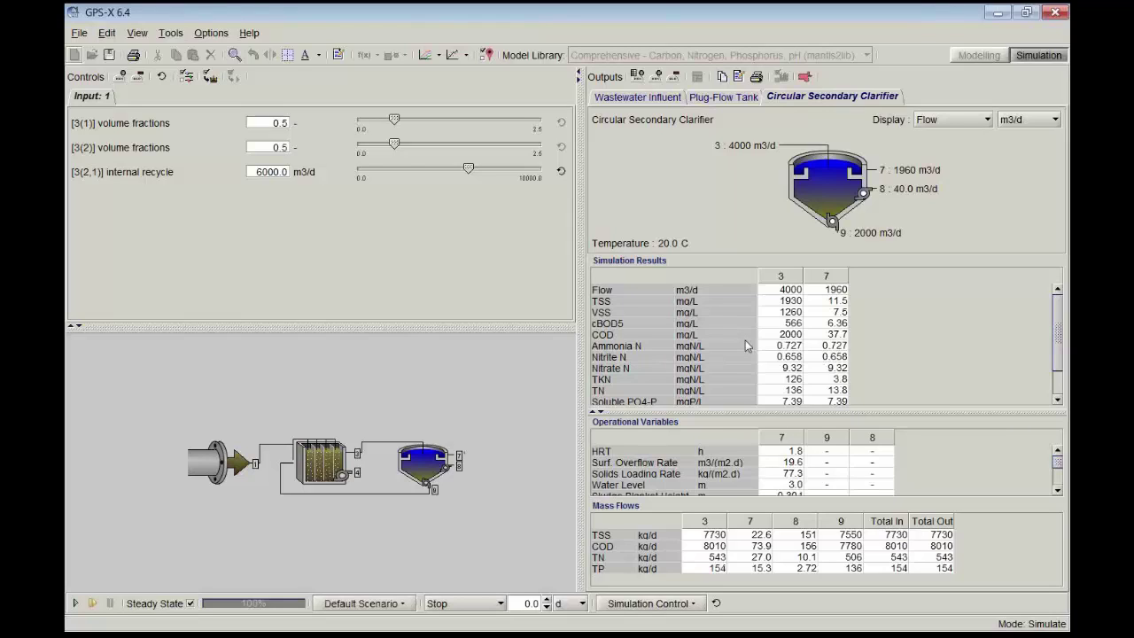
click(788, 390)
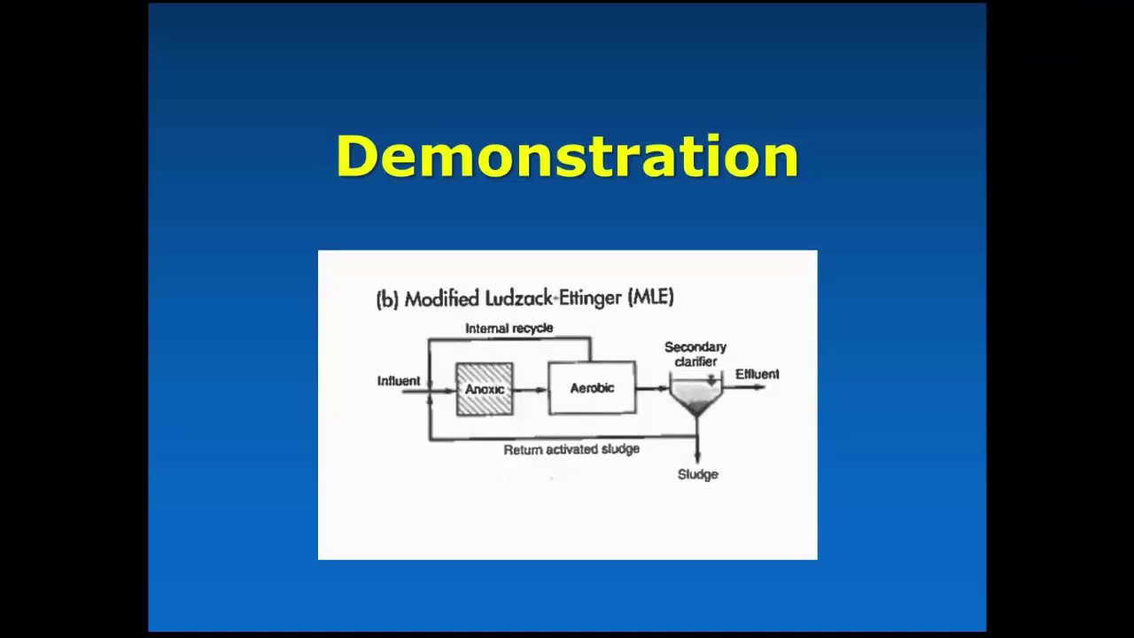
key(Right)
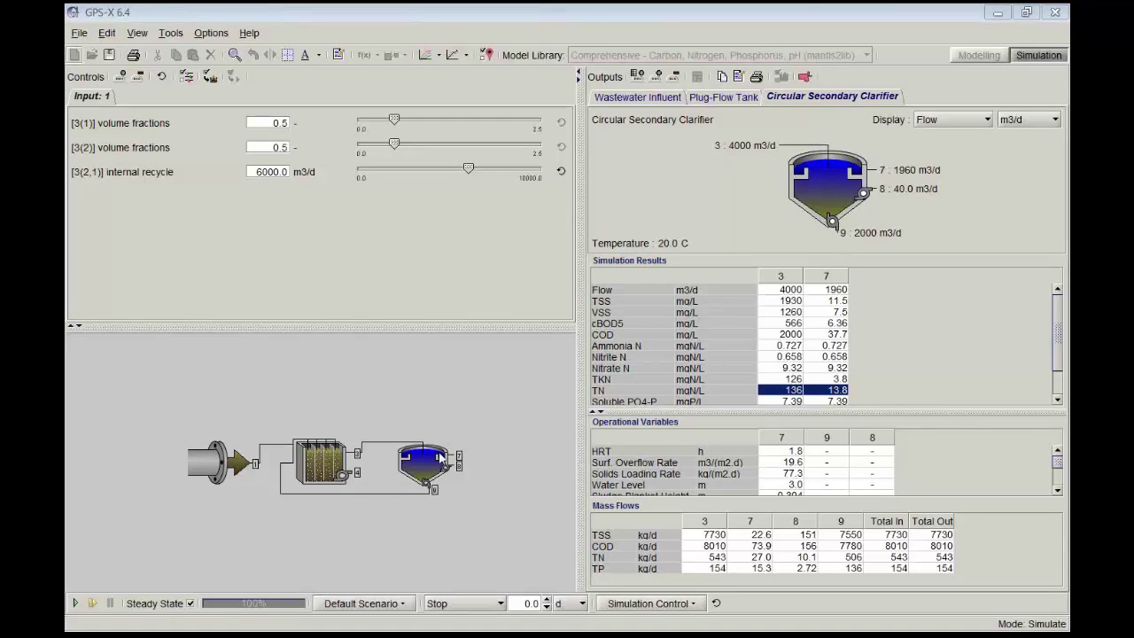
Step: Examine the plug-flow tank's ammonia and nitrate results across the influent and both reactors
click(310, 459)
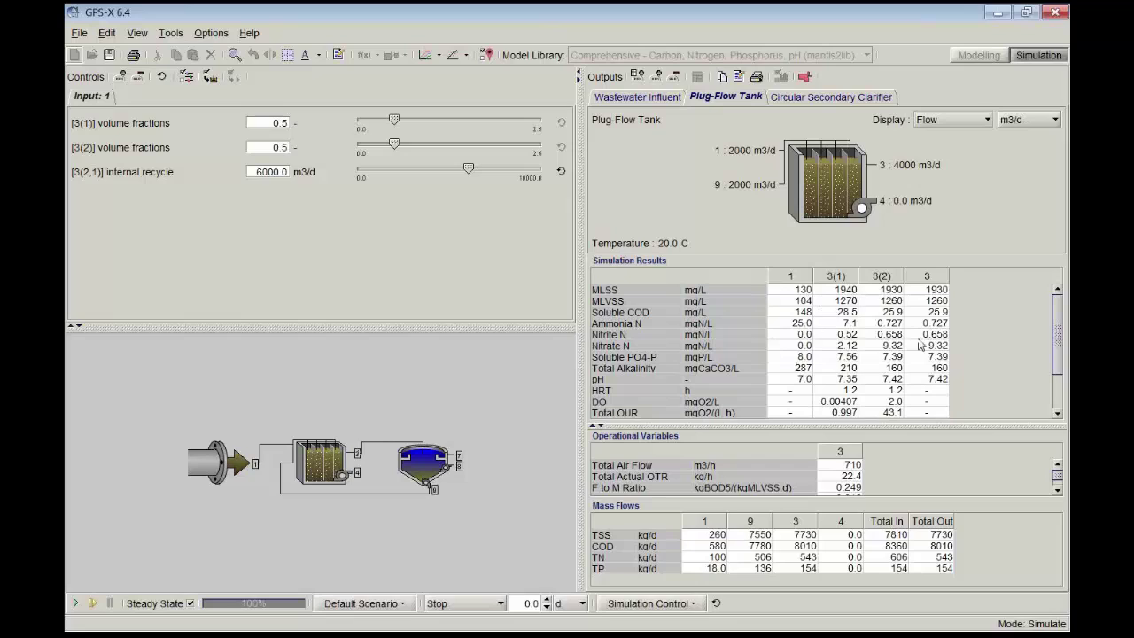
click(786, 326)
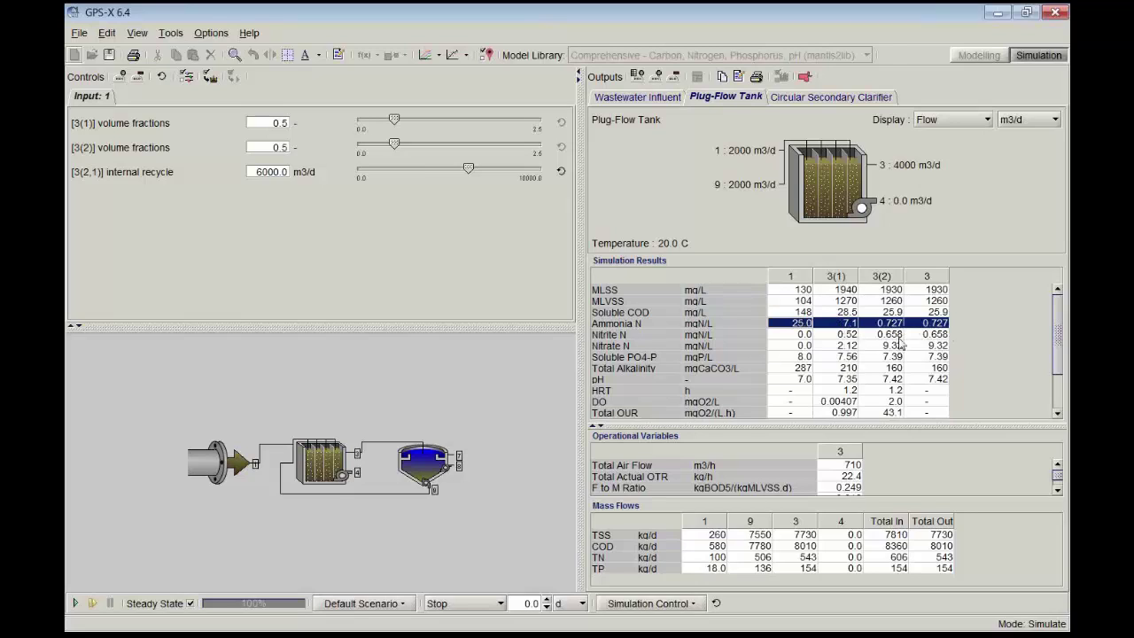
click(846, 345)
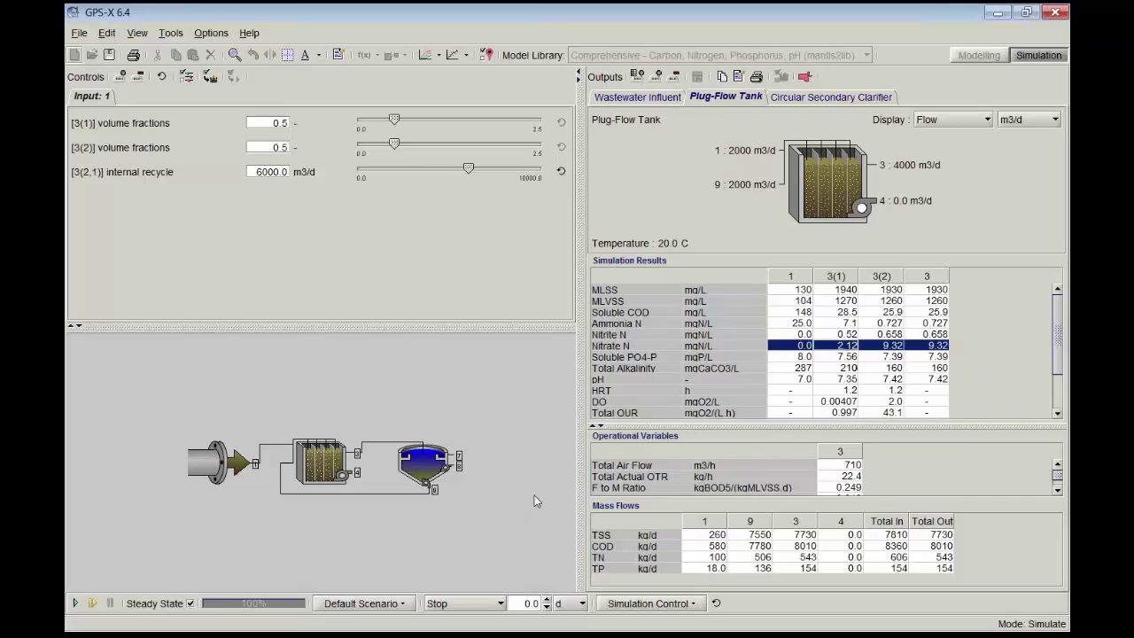
click(852, 324)
right_click(852, 325)
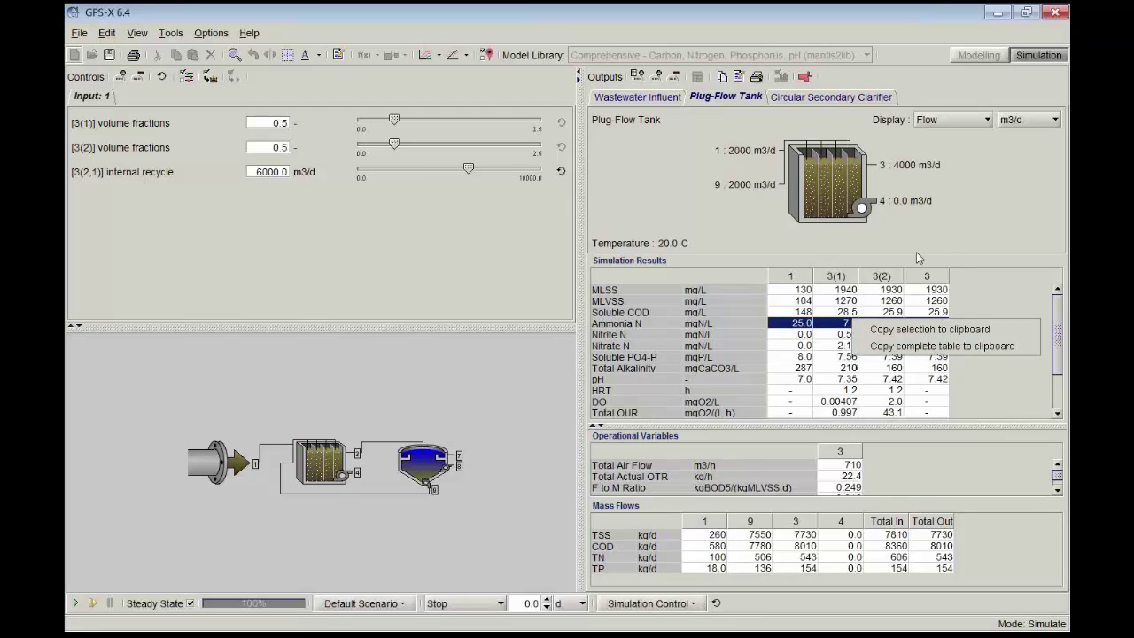
click(871, 347)
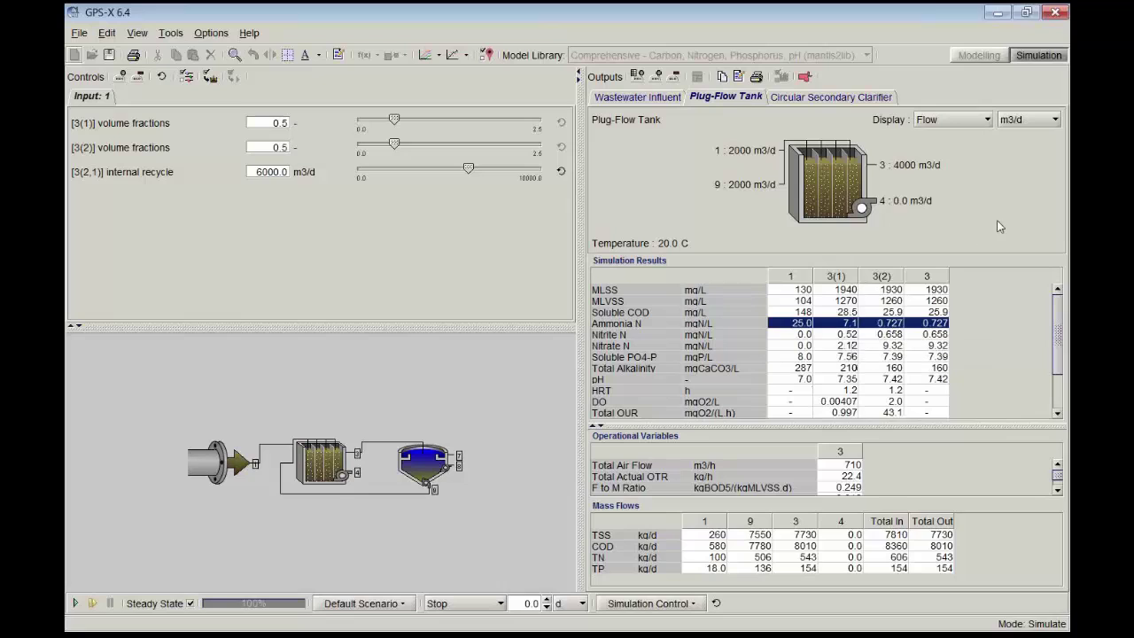
Step: Open the plug-flow tank's state variables in individual reactors and inspect the ammonia nitrogen and nitrate values per reactor
right_click(325, 456)
mouse_move(365, 523)
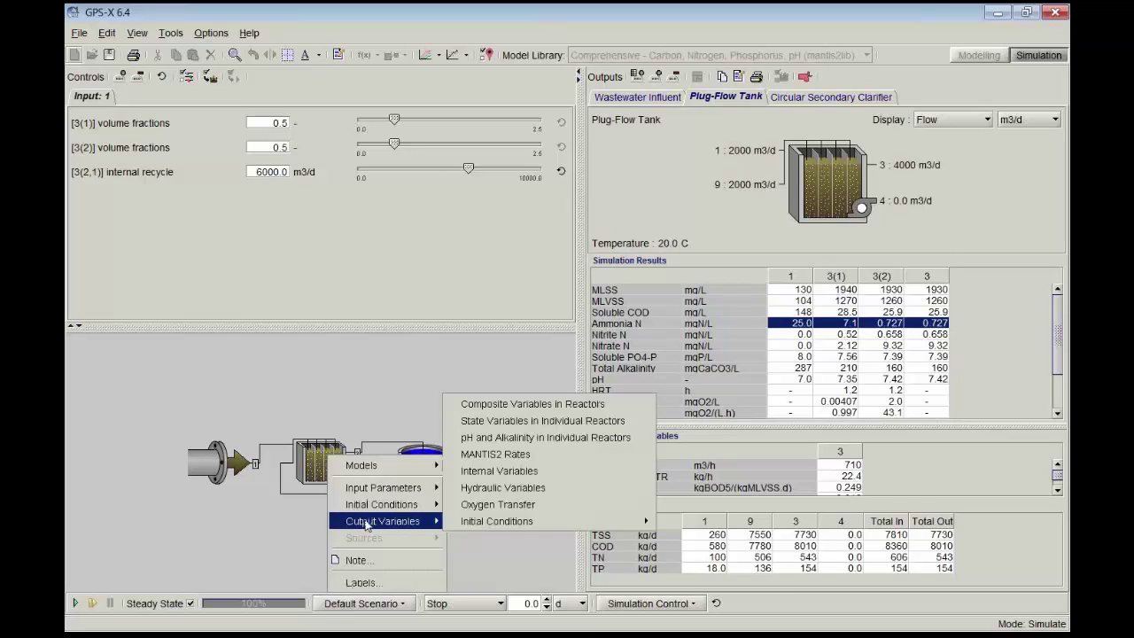
click(488, 424)
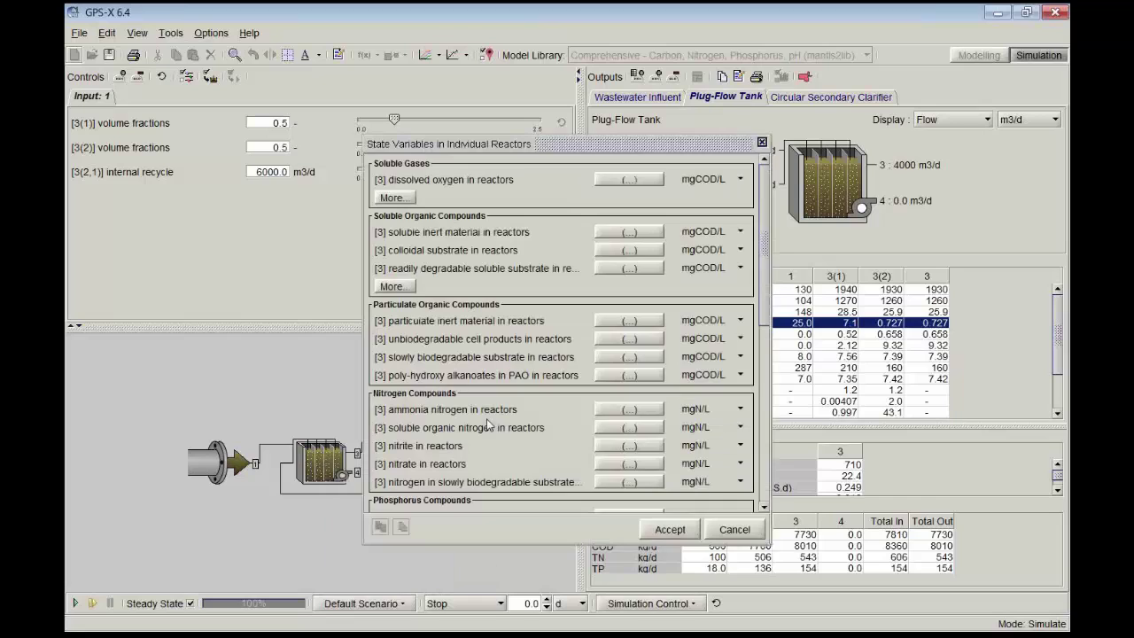
click(627, 411)
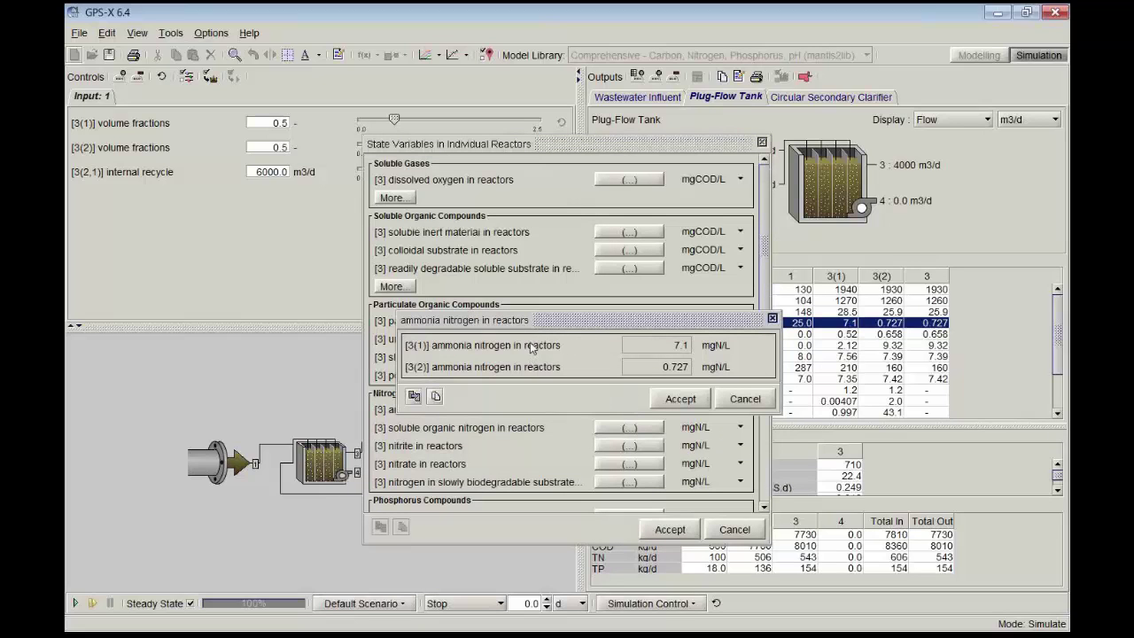
click(734, 400)
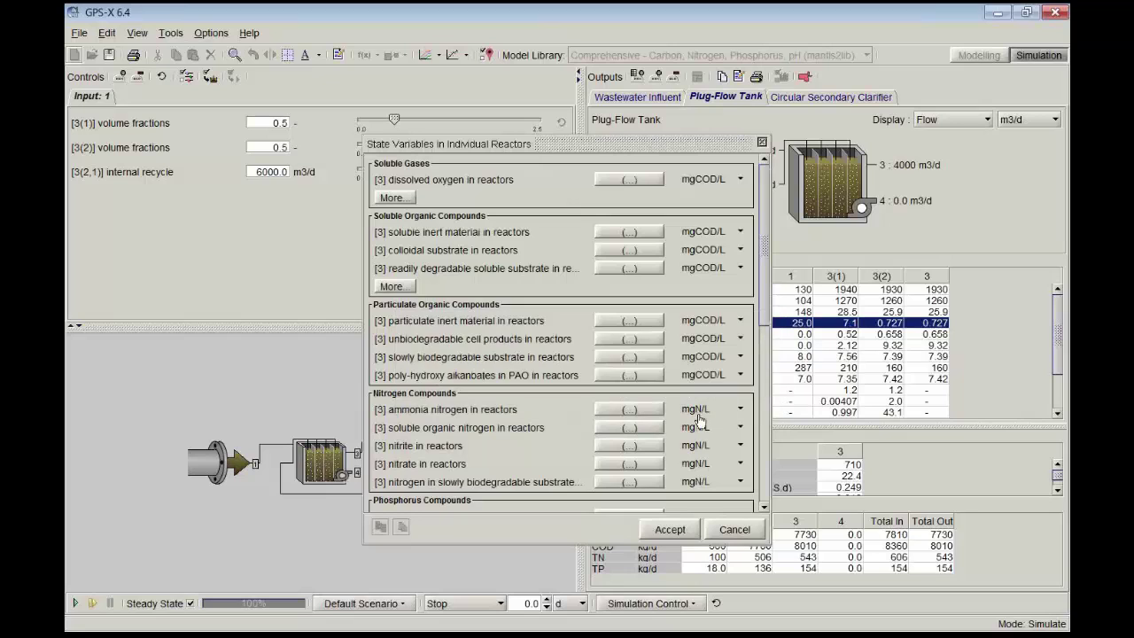
click(627, 463)
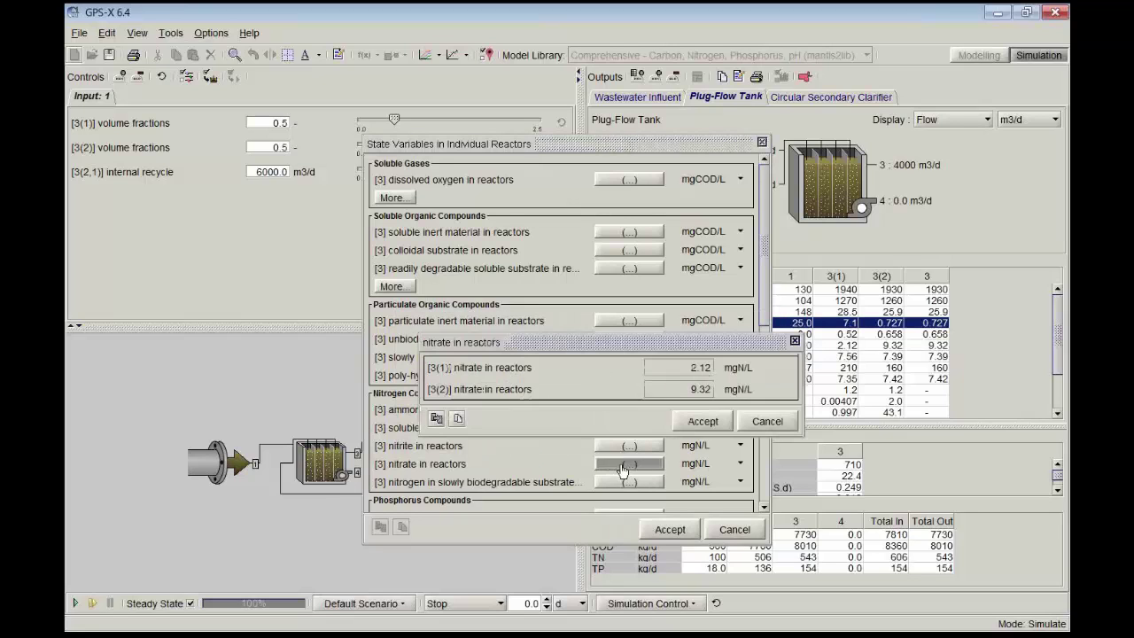
click(751, 423)
Step: Create output graphs for ammonia nitrogen, nitrite, nitrate and readily degradable soluble substrate in the reactors, and tile them
drag(636, 147, 406, 159)
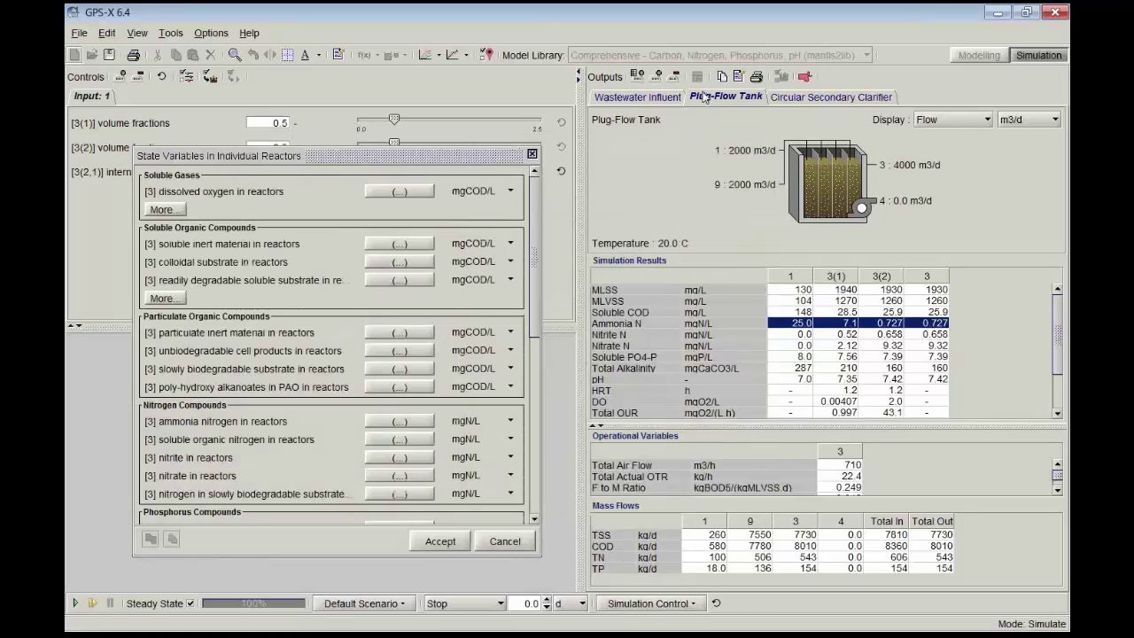
click(656, 76)
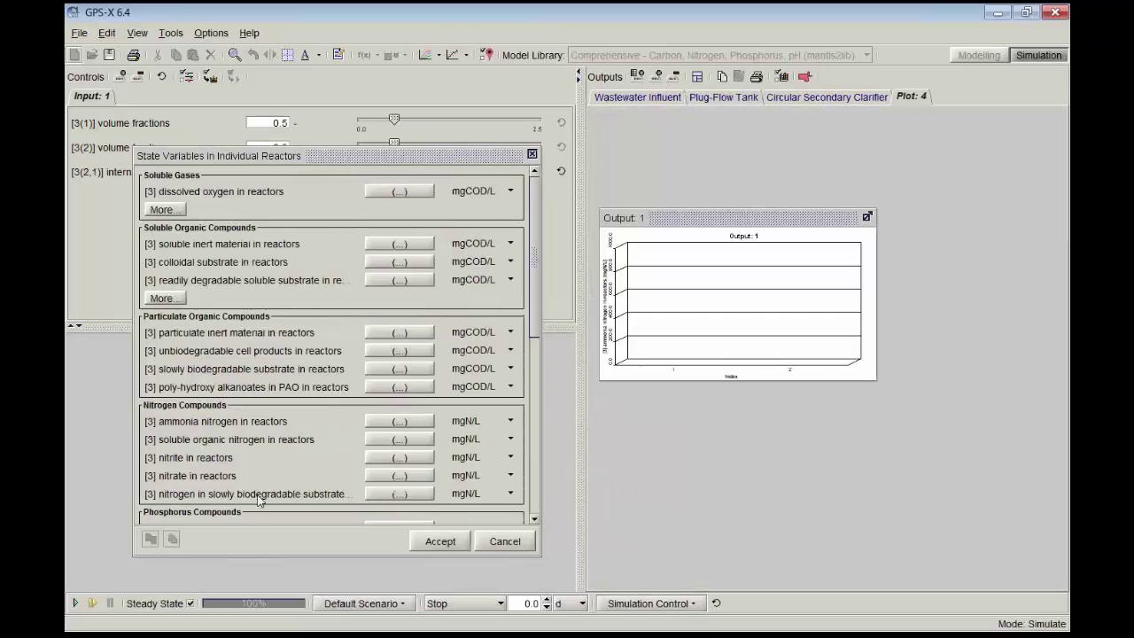
drag(218, 457, 732, 478)
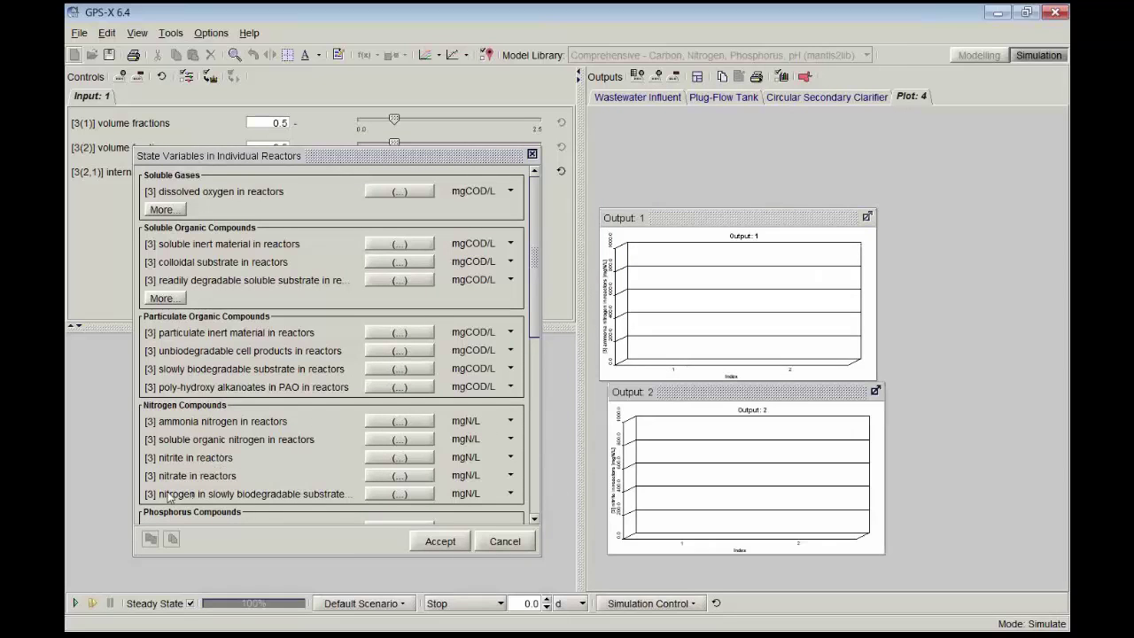
drag(151, 476, 969, 462)
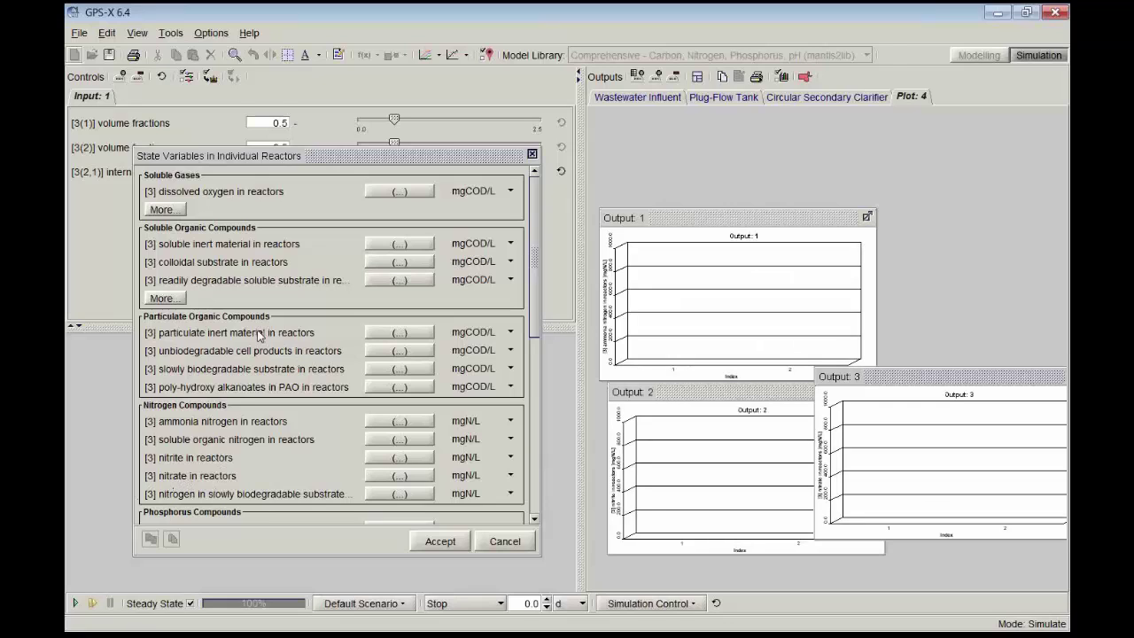
drag(241, 280, 985, 236)
click(440, 541)
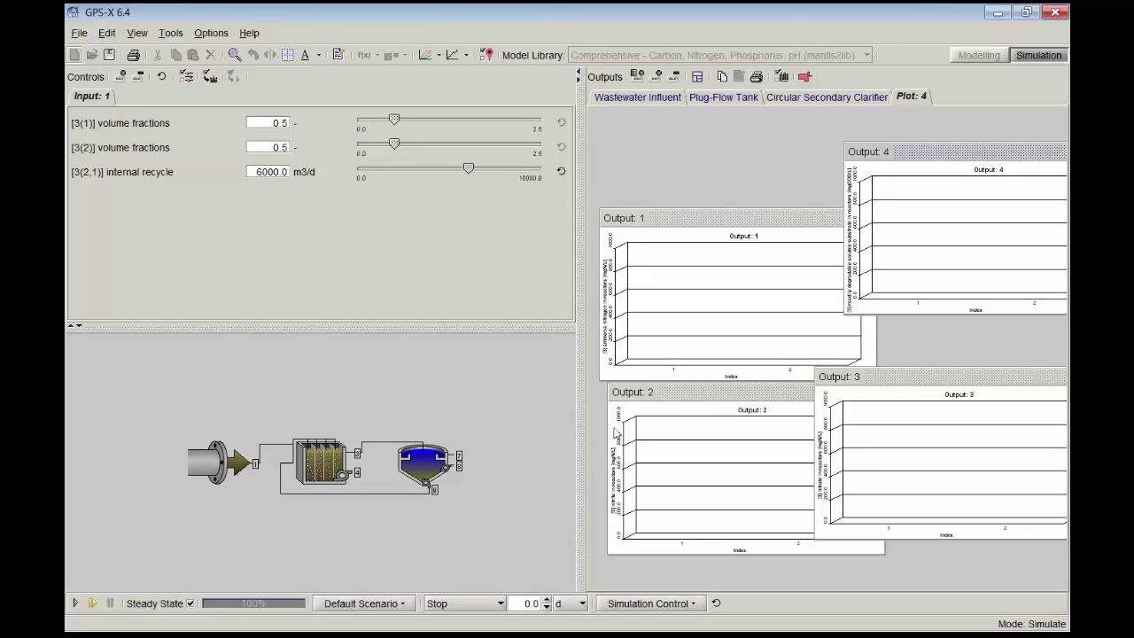
click(697, 77)
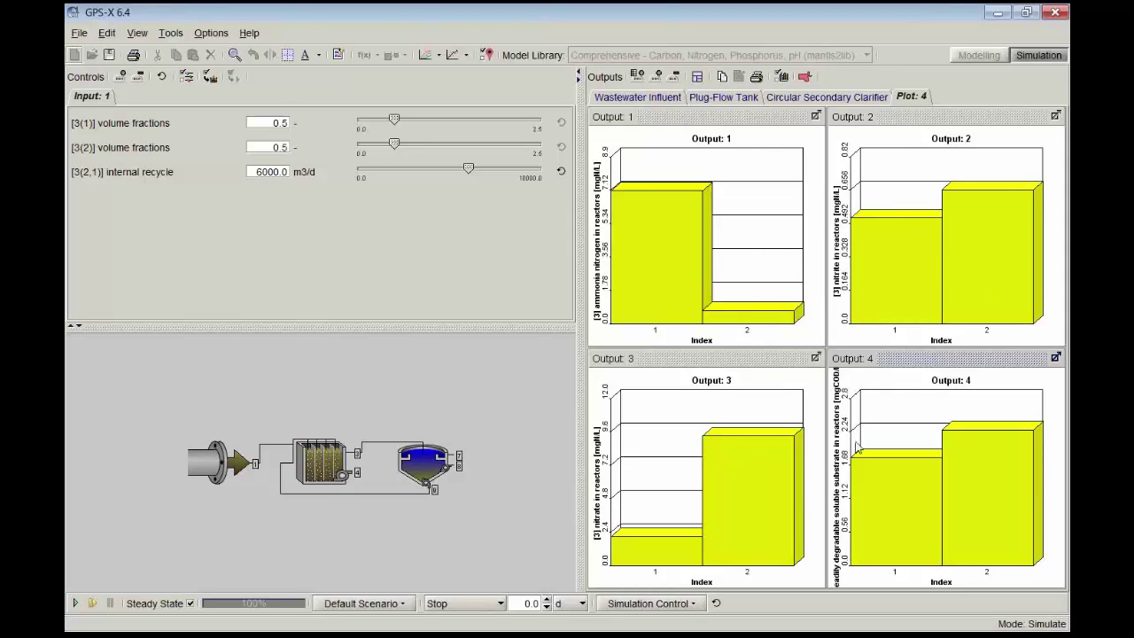
Step: Review the output graph properties of the ammonia nitrogen in reactors bar chart, leaving the settings as they are
right_click(669, 251)
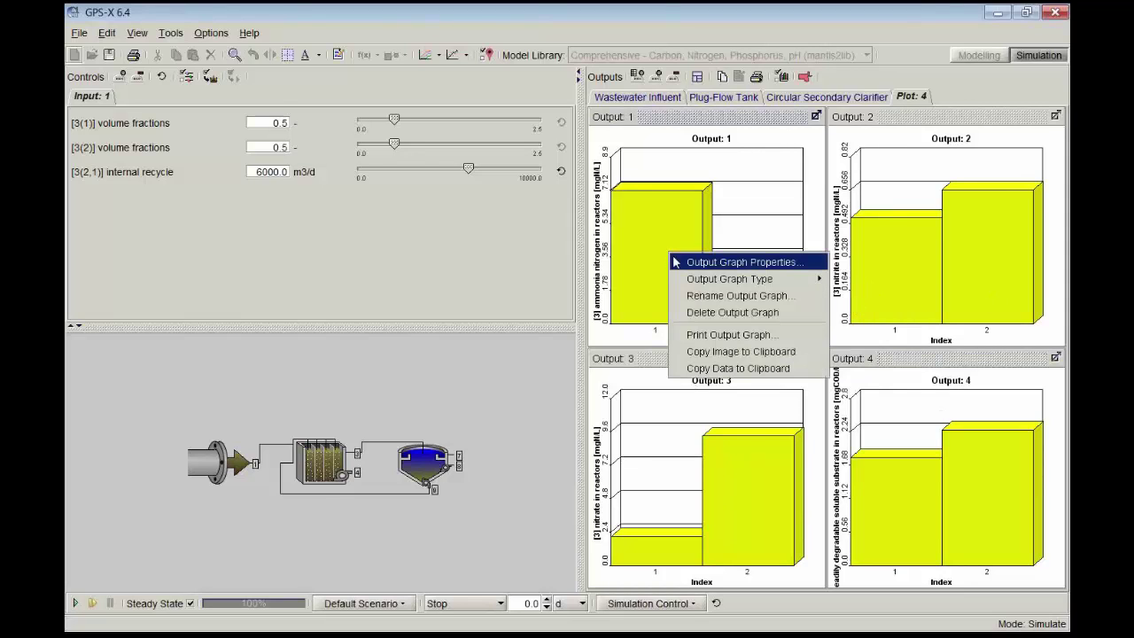
click(717, 262)
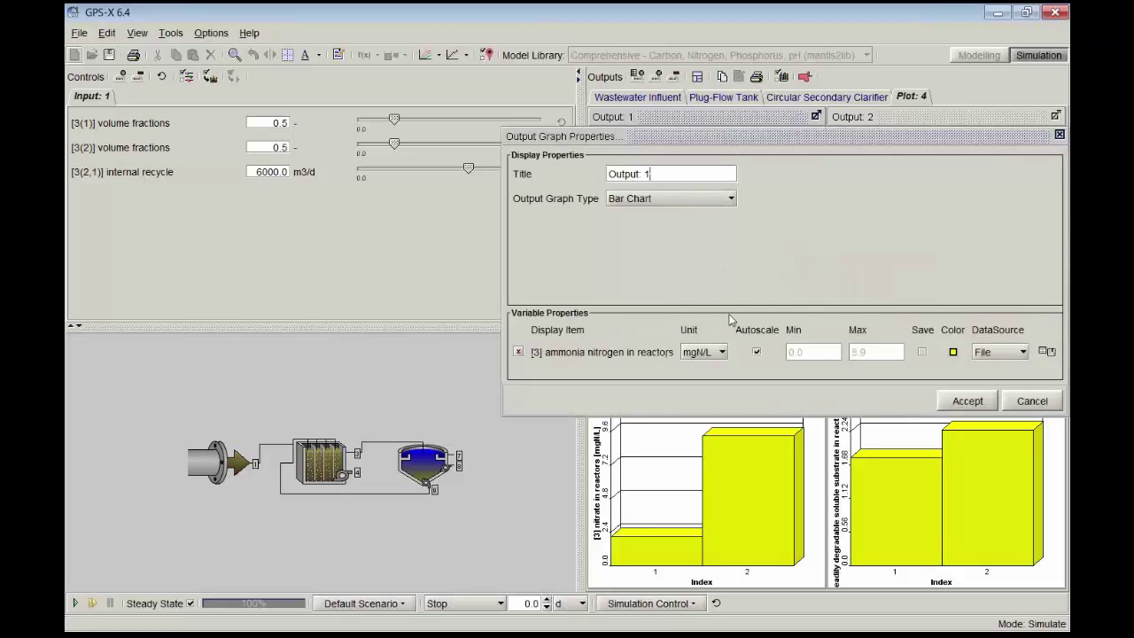
click(1016, 409)
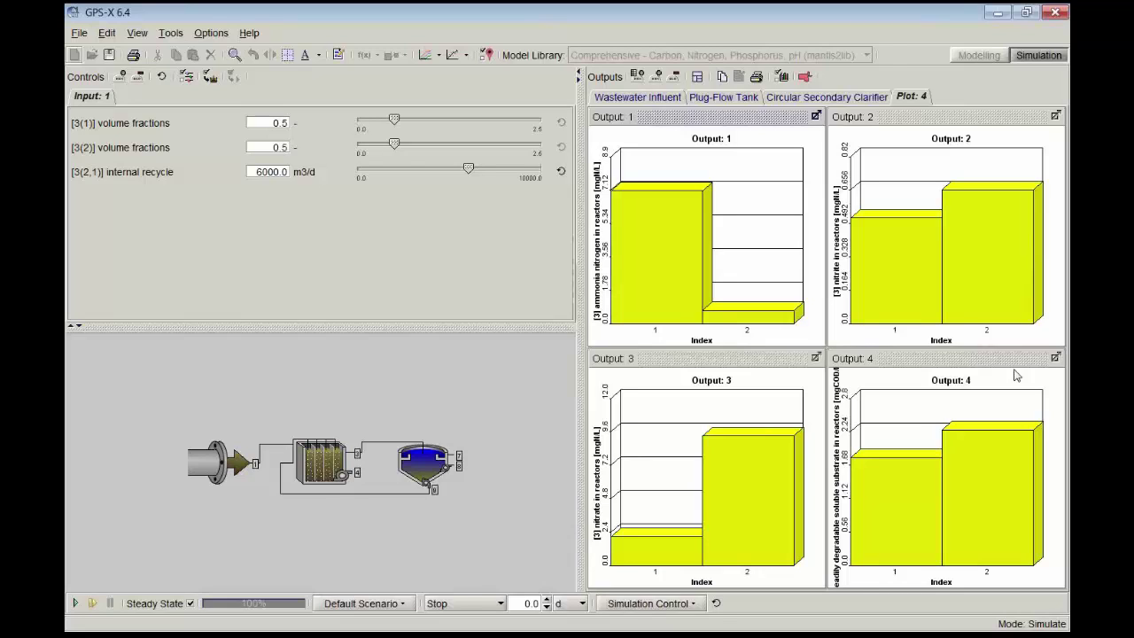
Step: Create a Stream Variables table with concentrations and mass flows for all streams, and chart the Ammonia Nitrogen concentration row in mgN/L
click(638, 77)
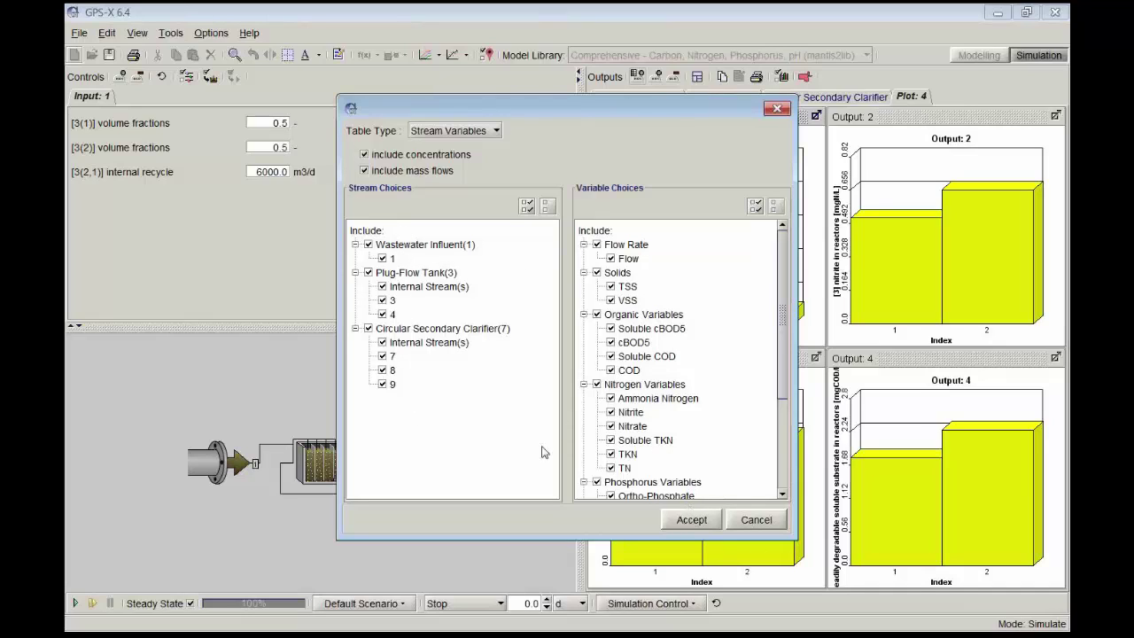
click(704, 528)
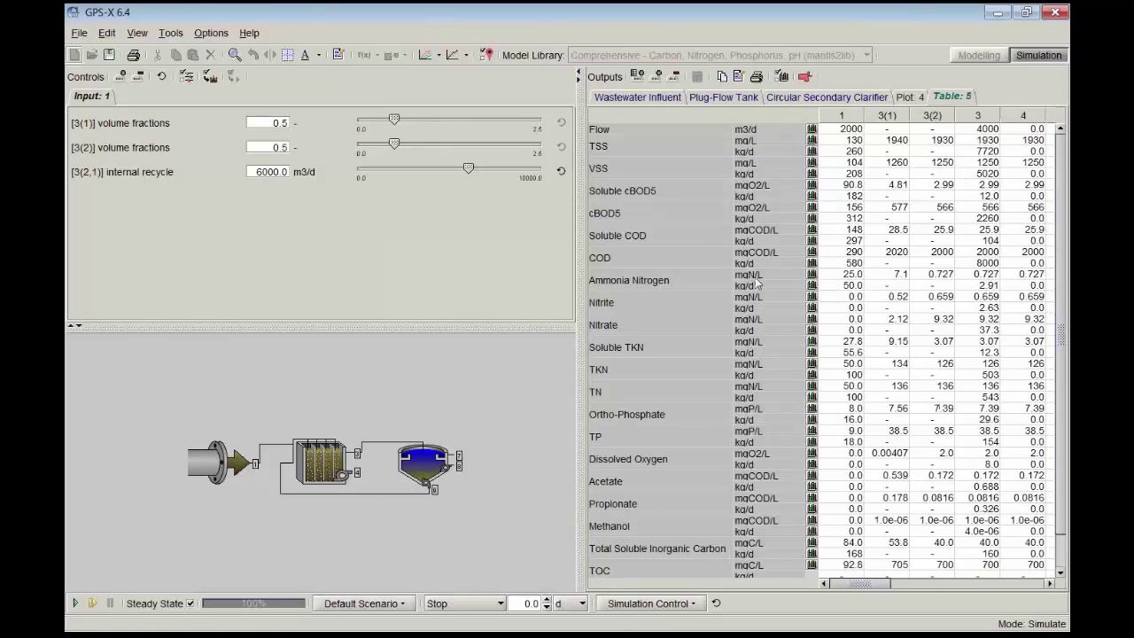
click(838, 276)
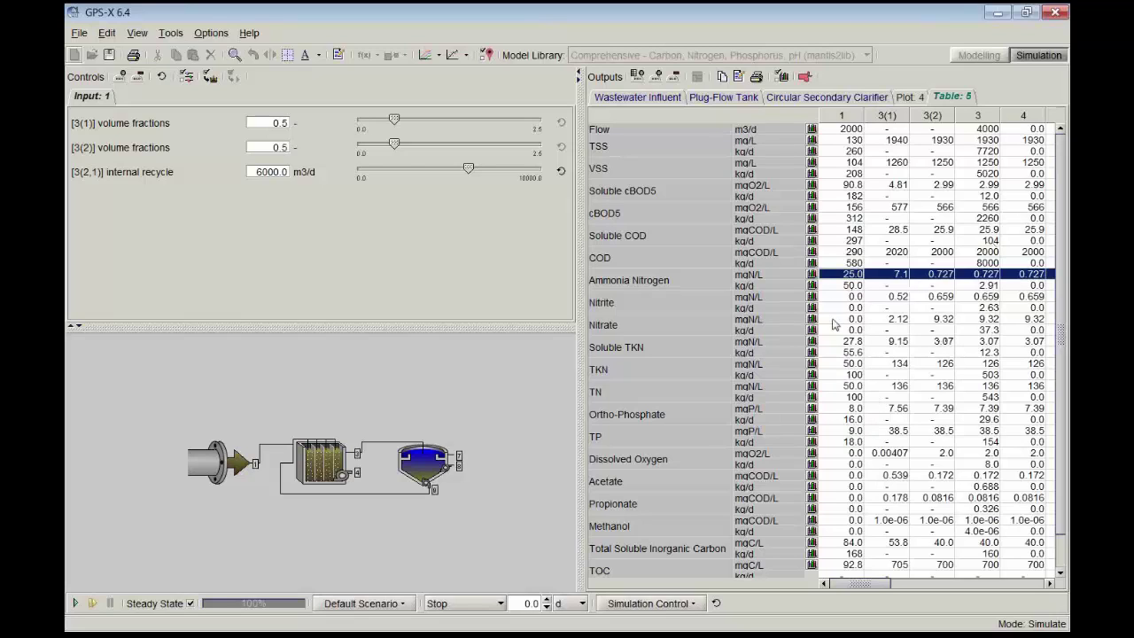
click(812, 274)
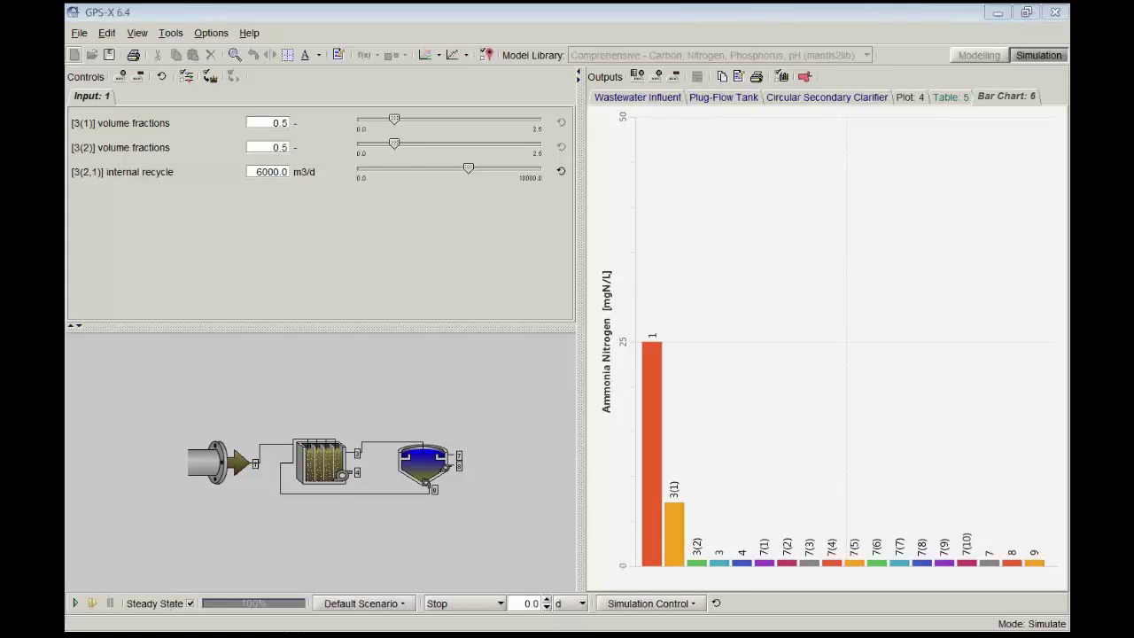
Step: Return the plant layout to modelling mode and open the collection of sample layouts
click(246, 9)
click(985, 56)
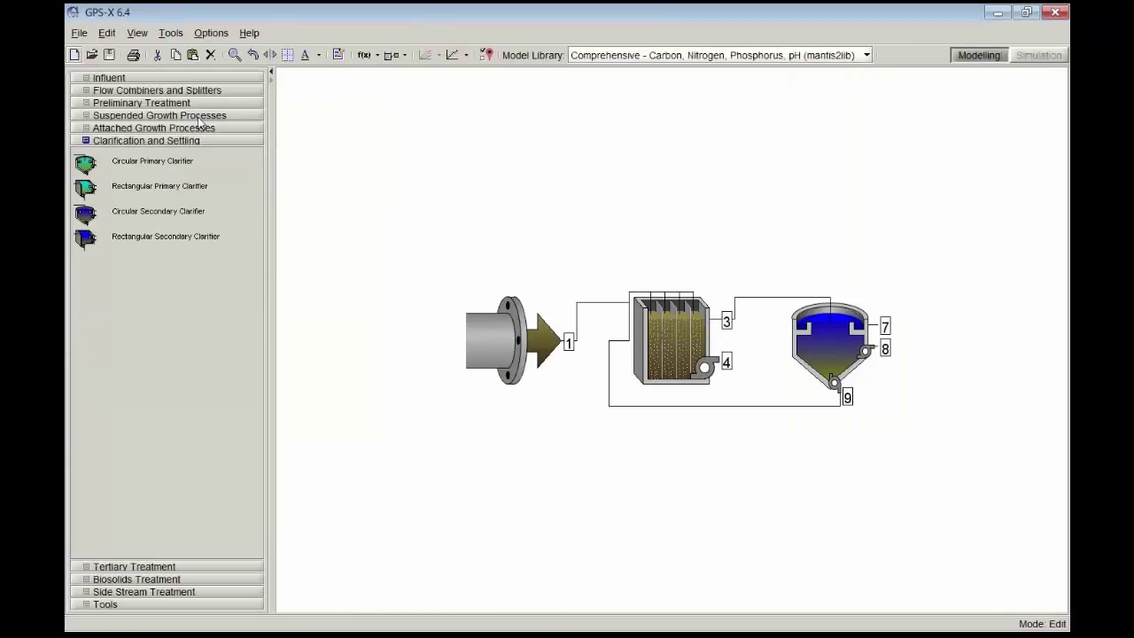
click(79, 33)
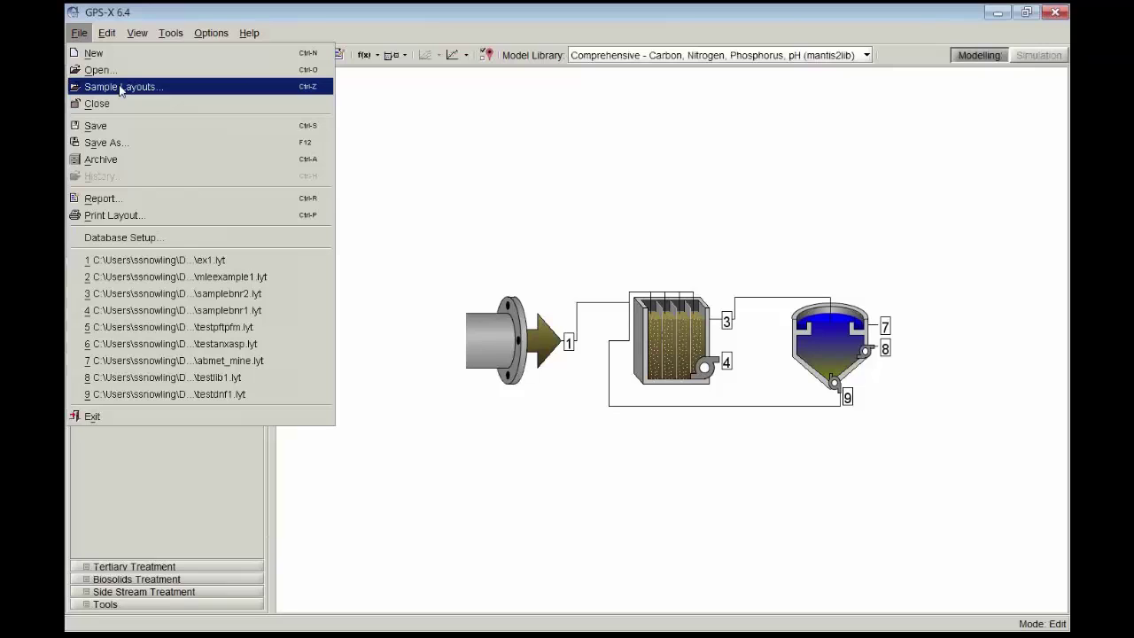
click(121, 87)
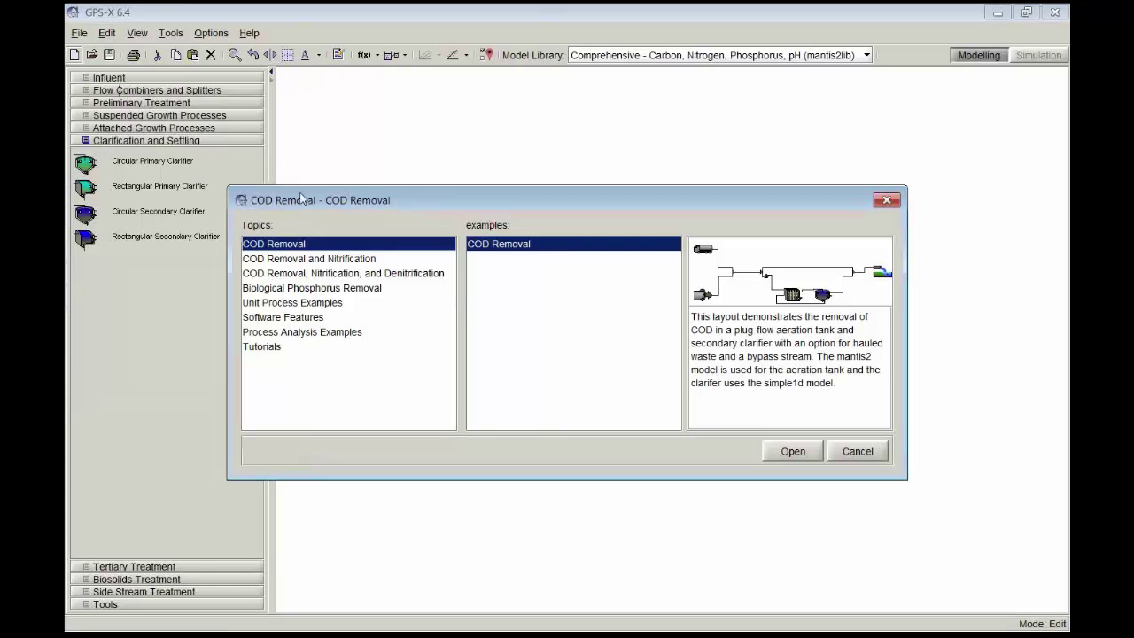
Step: Browse the sample topics for nitrification, denitrification, biological phosphorus removal and tutorials
click(317, 258)
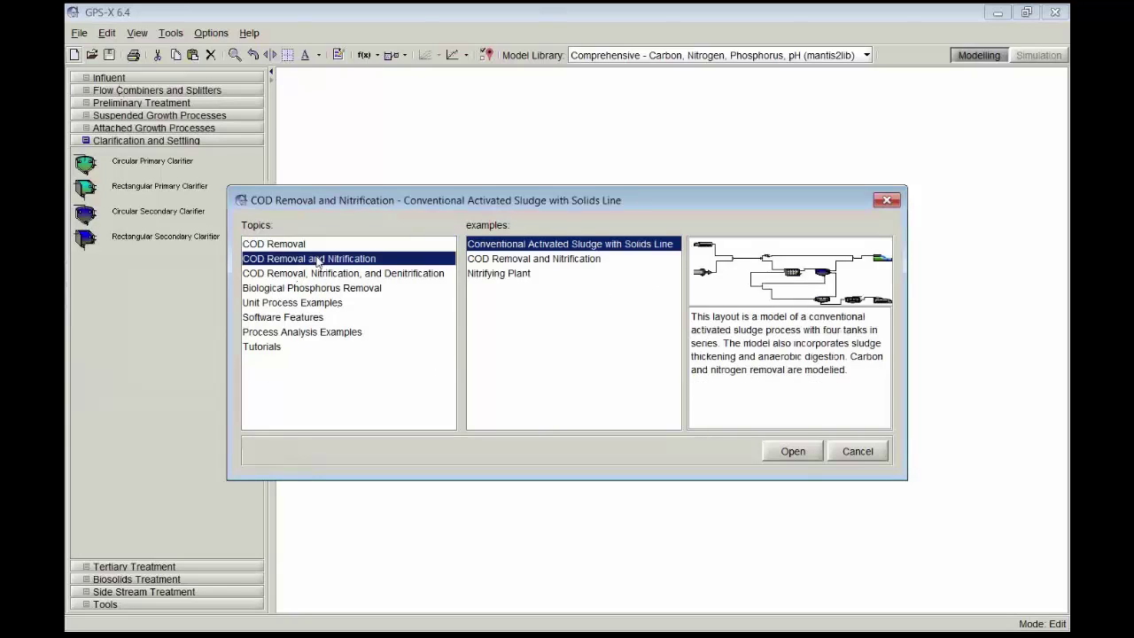
click(336, 275)
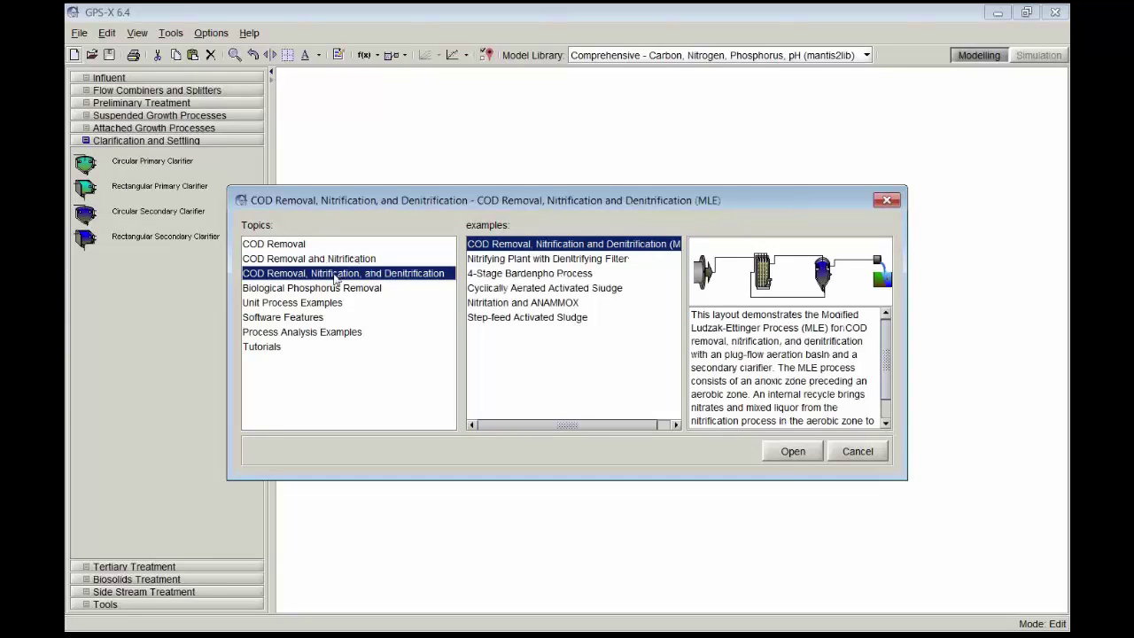
click(343, 289)
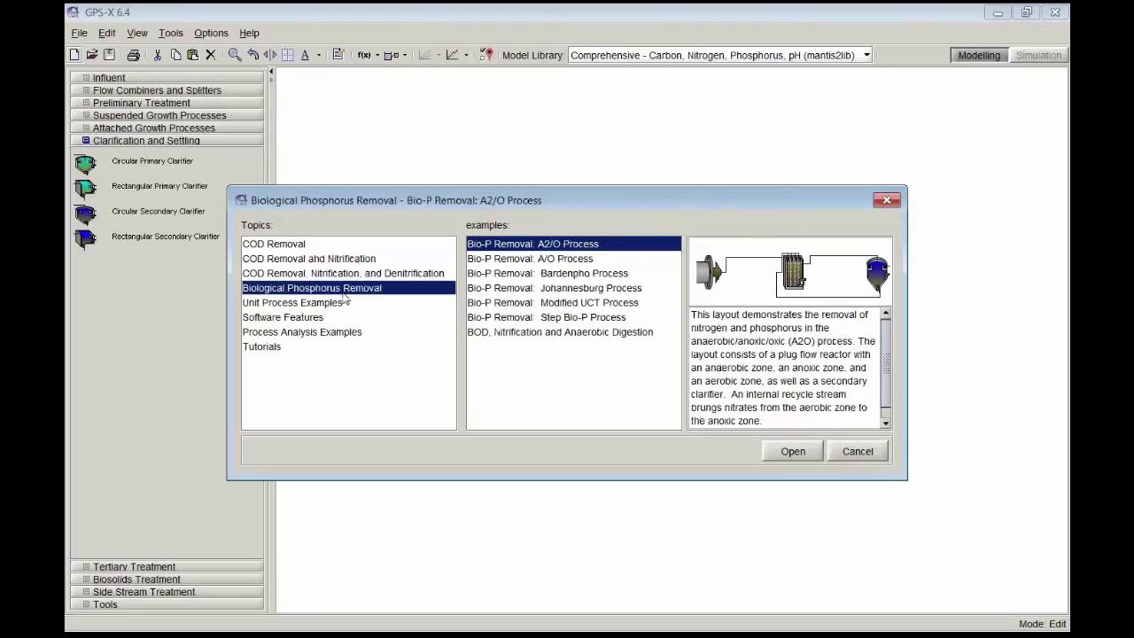
click(279, 352)
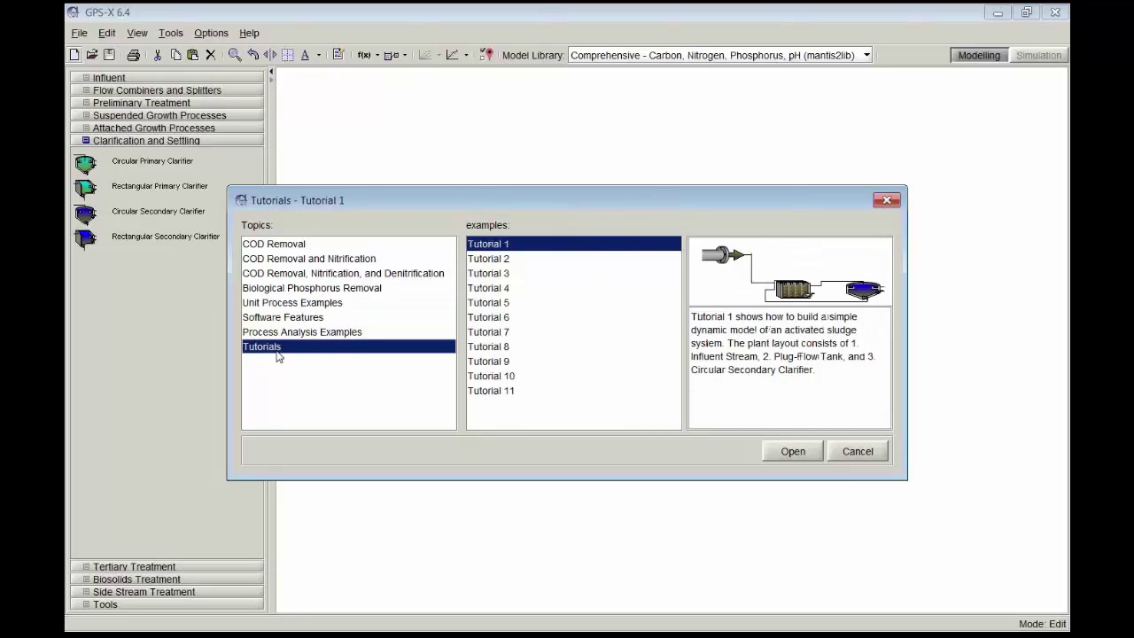
Step: Examine the Biological Phosphorus Removal samples, including A/O, Bardenpho, Johannesburg, Modified UCT and Step Bio-P, and leave without opening one
click(317, 289)
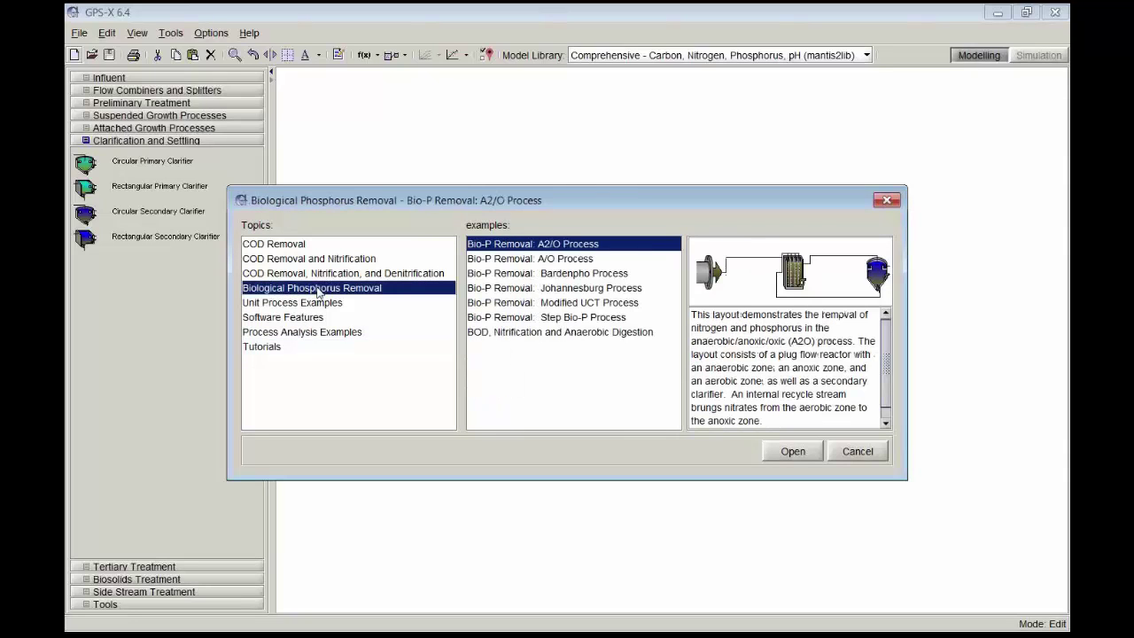
click(567, 260)
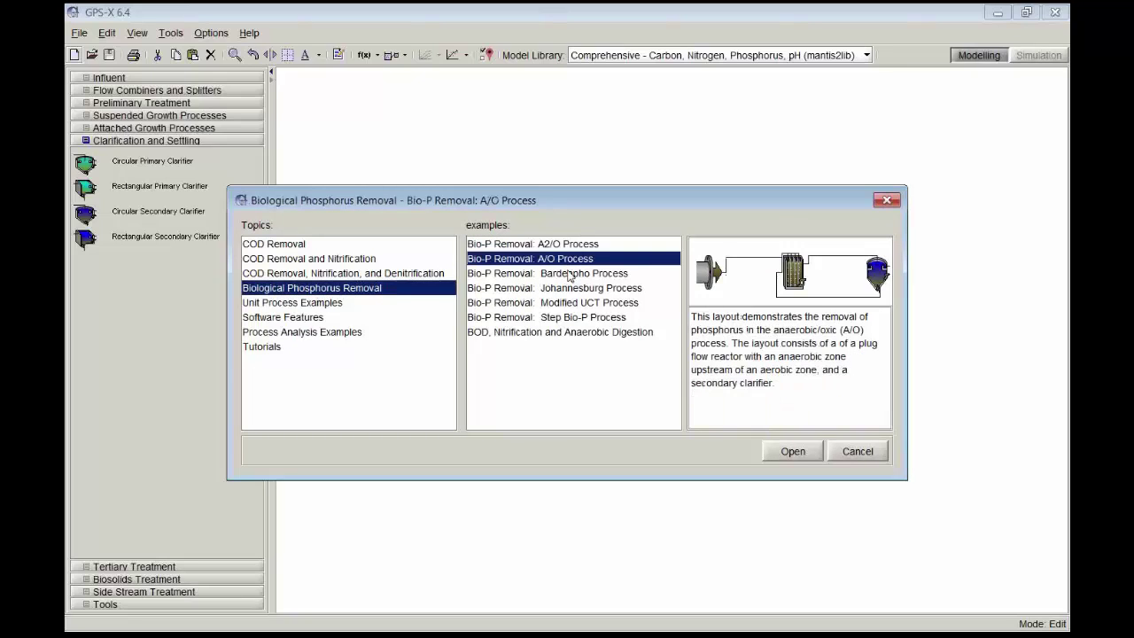
click(568, 276)
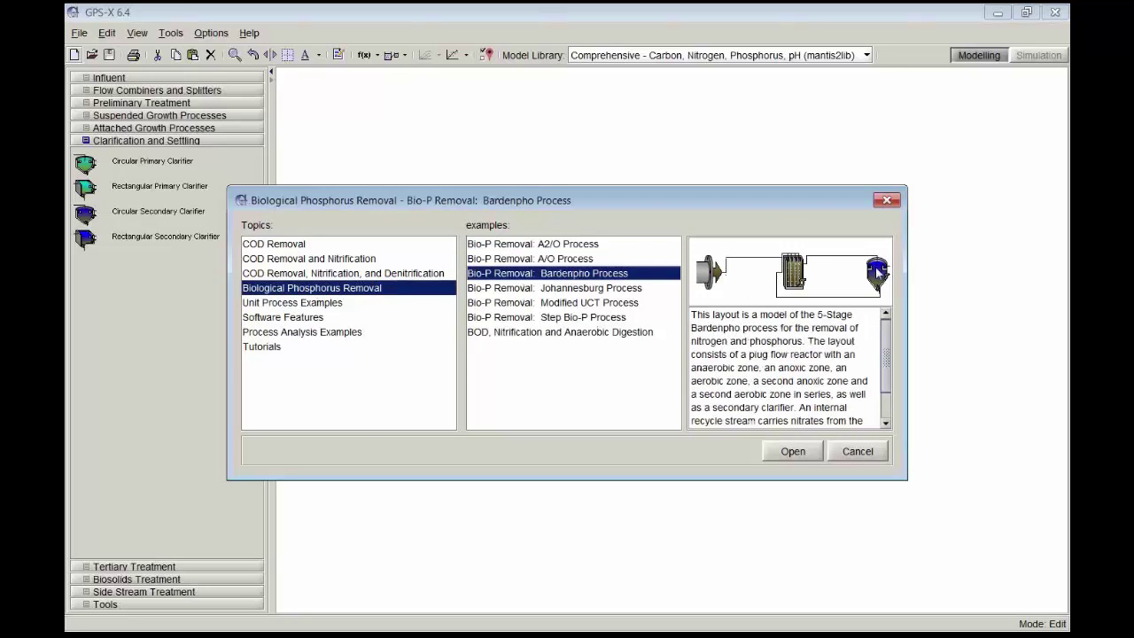
click(565, 290)
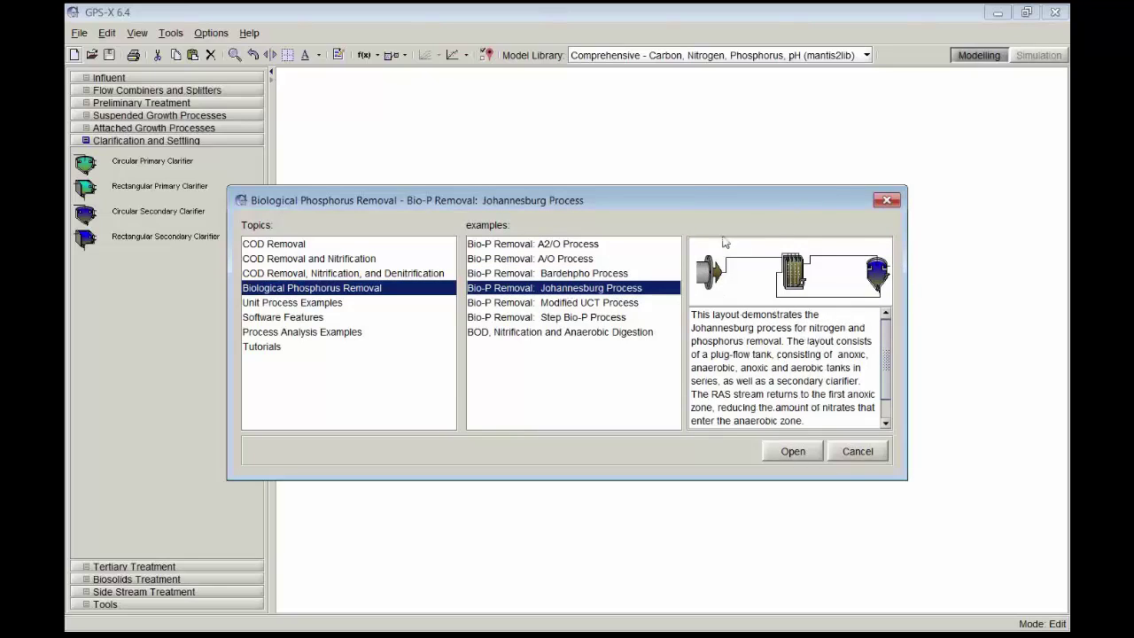
click(577, 305)
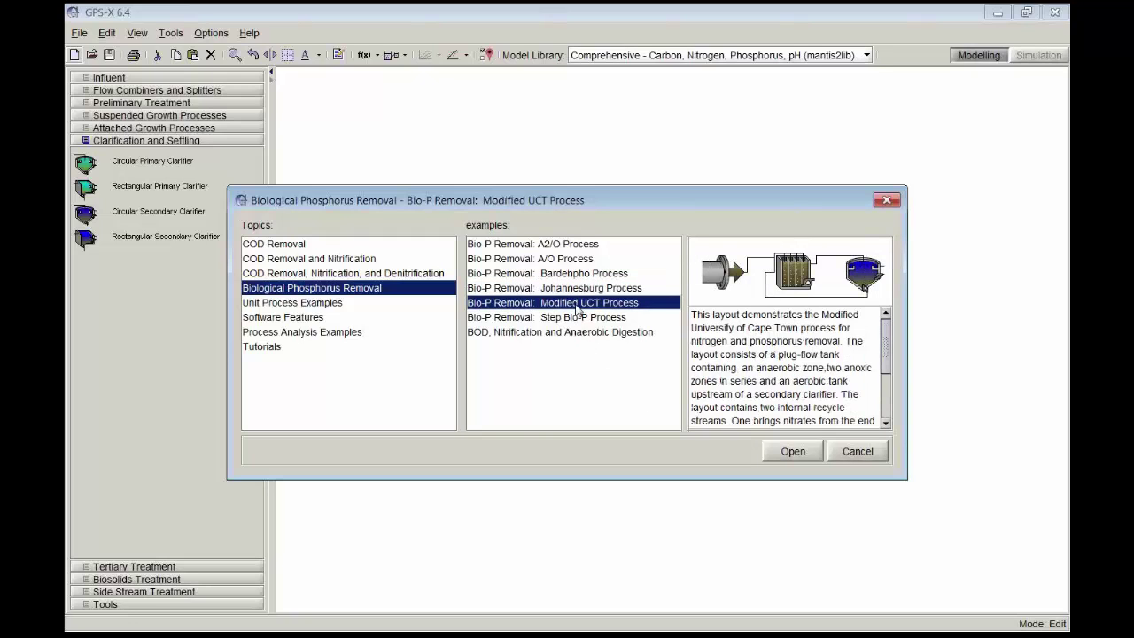
click(568, 319)
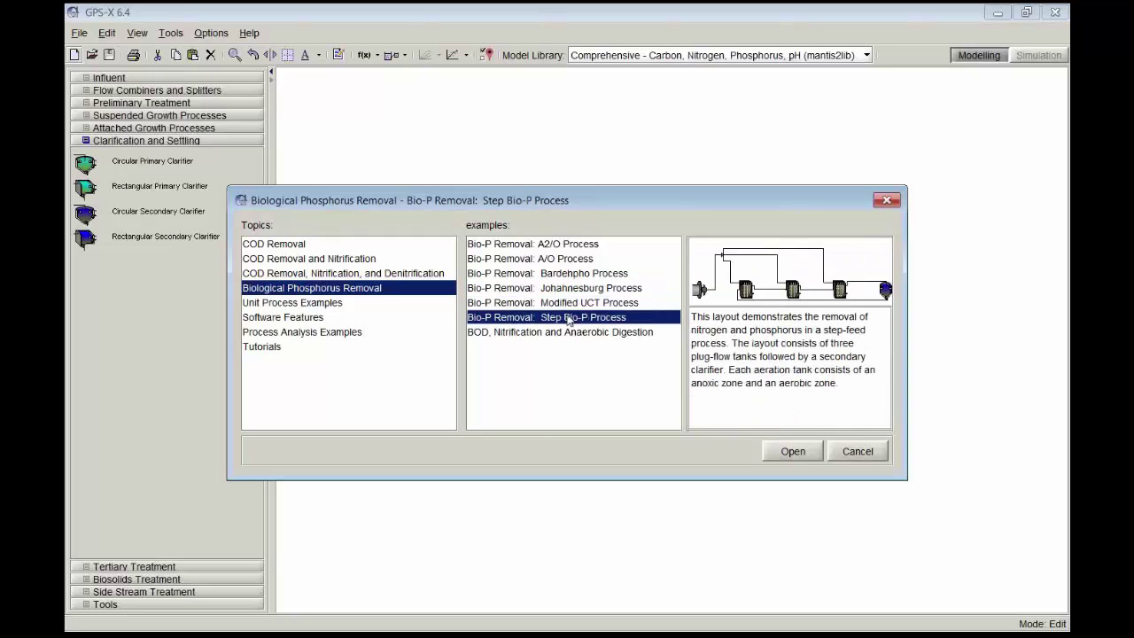
click(554, 293)
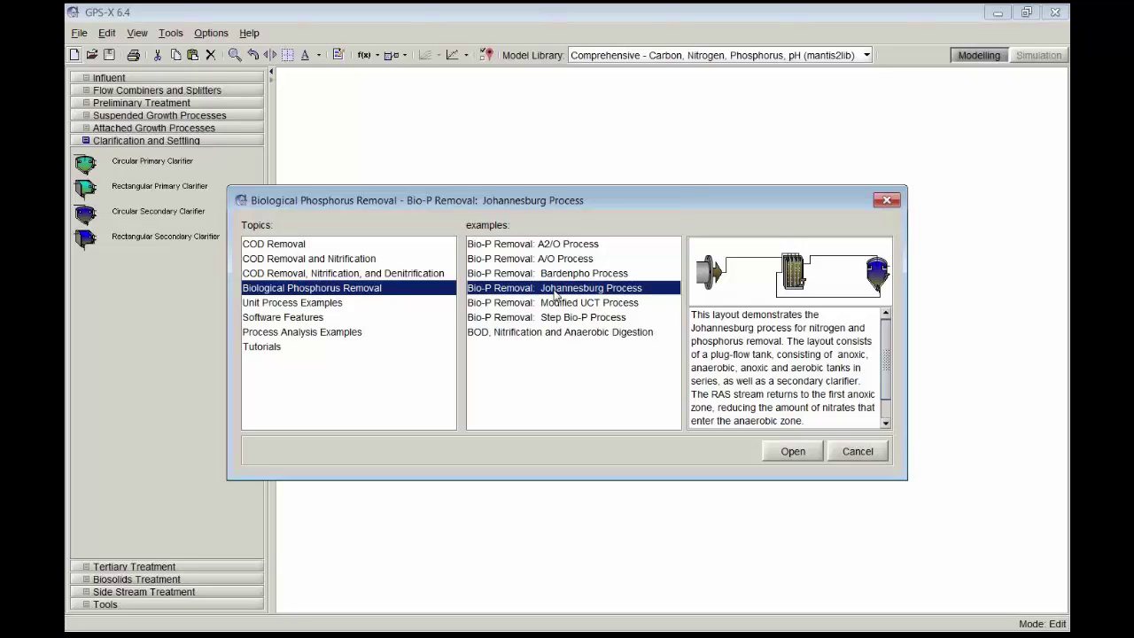
click(586, 274)
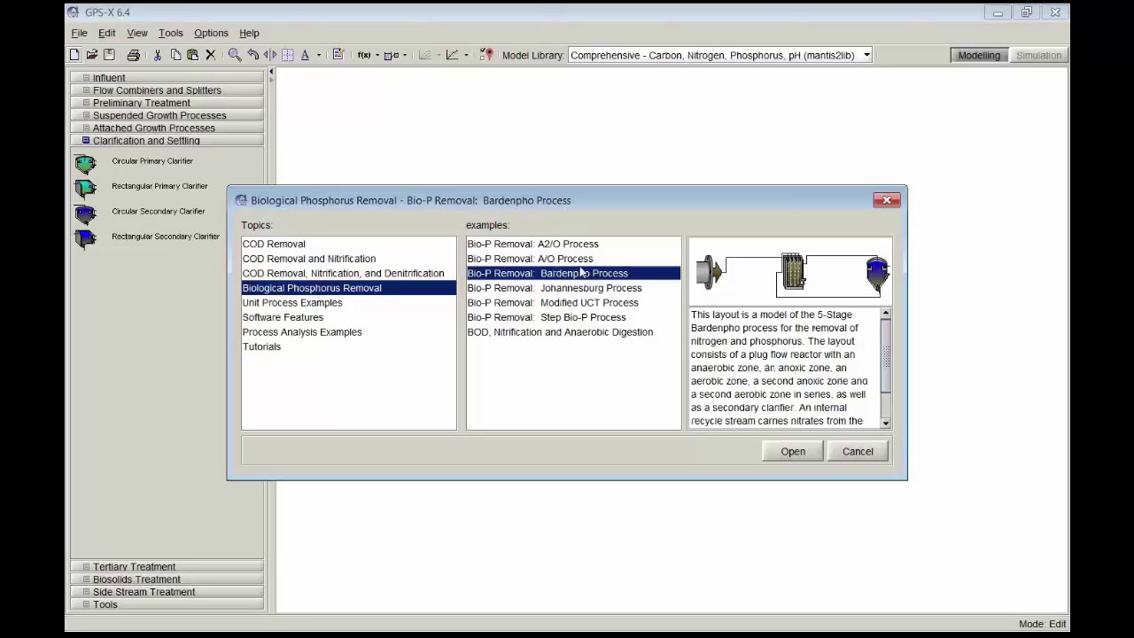
click(841, 452)
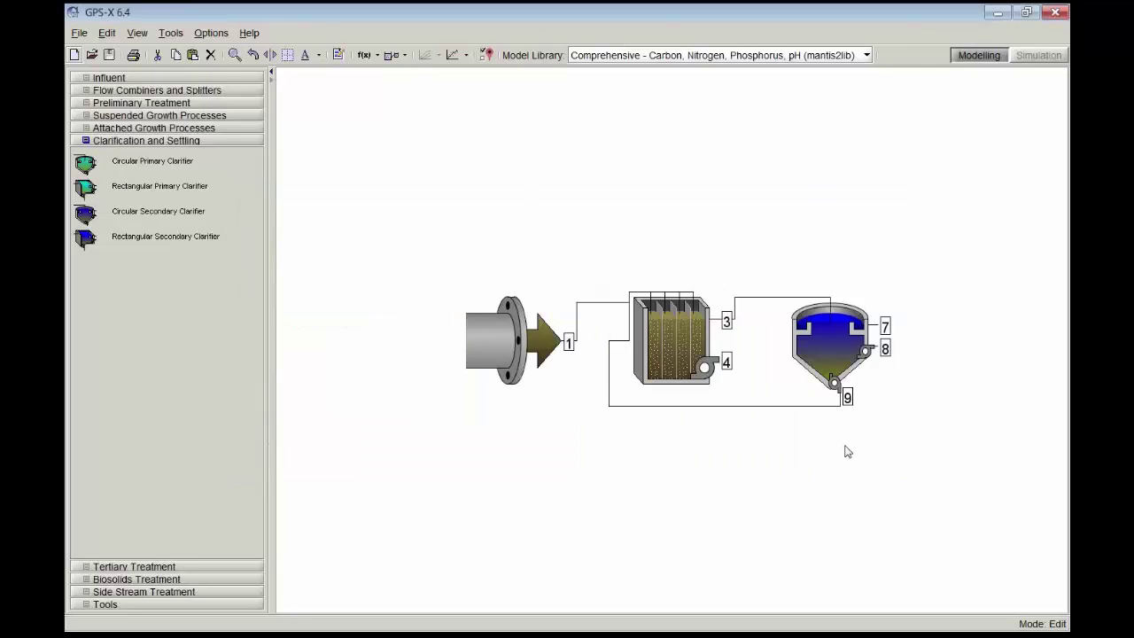